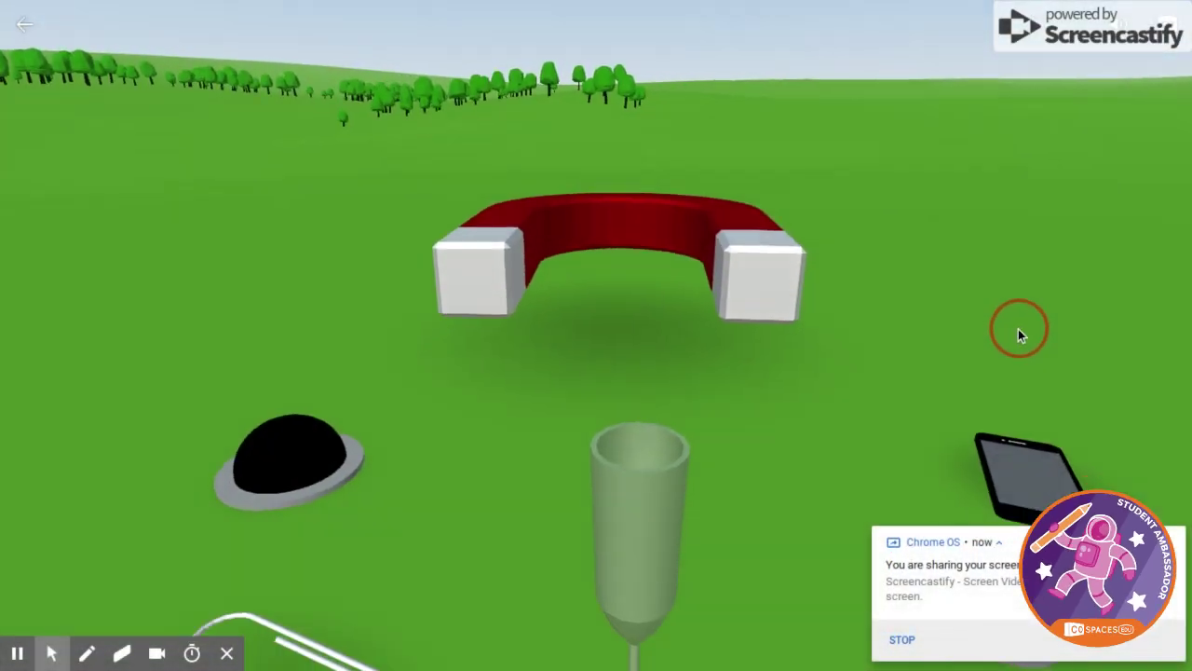
Look around the magnet scene and test whether the hat and glass are magnetic.
drag(1025, 360, 1068, 377)
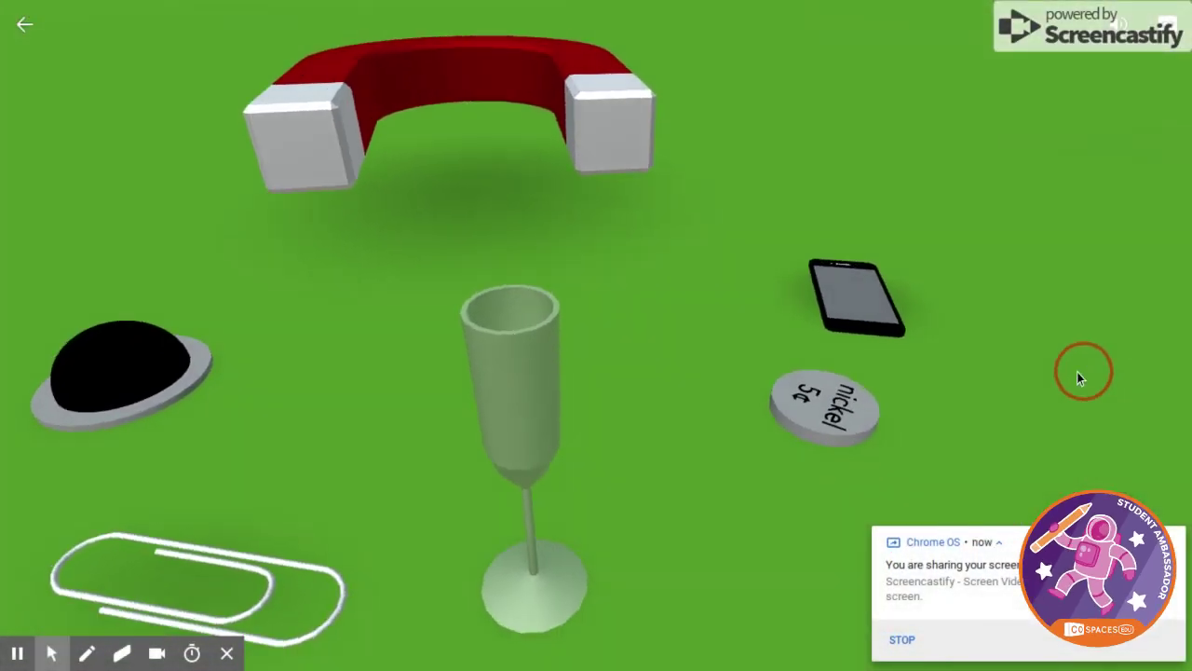
drag(1068, 376, 1057, 366)
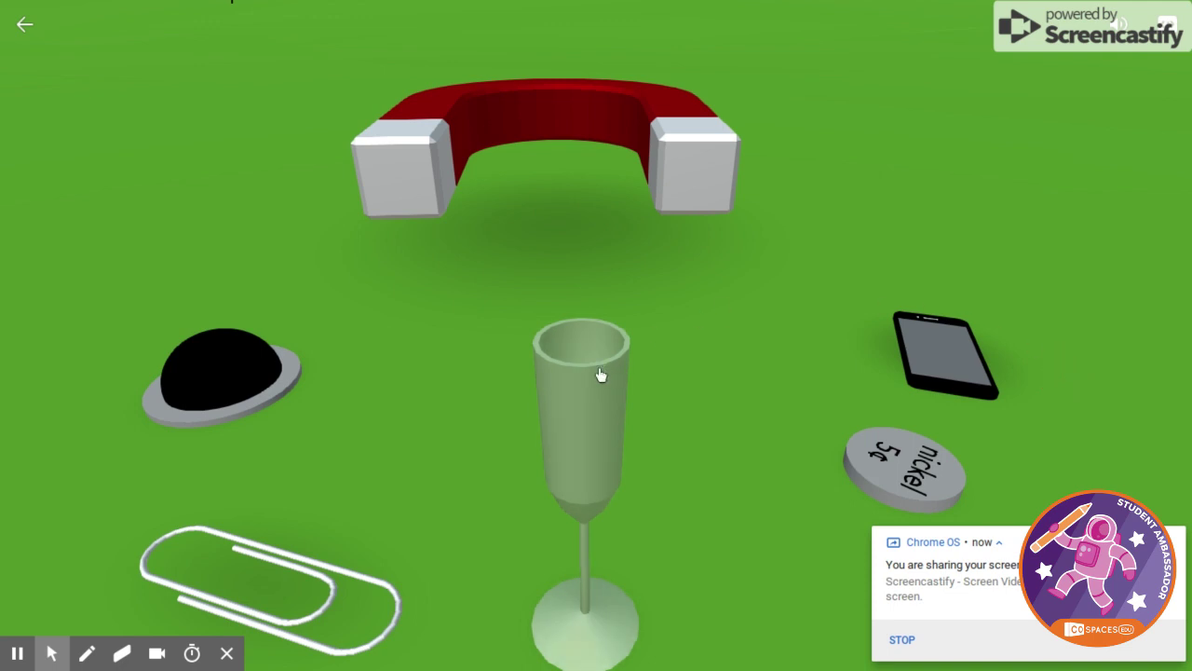
click(284, 388)
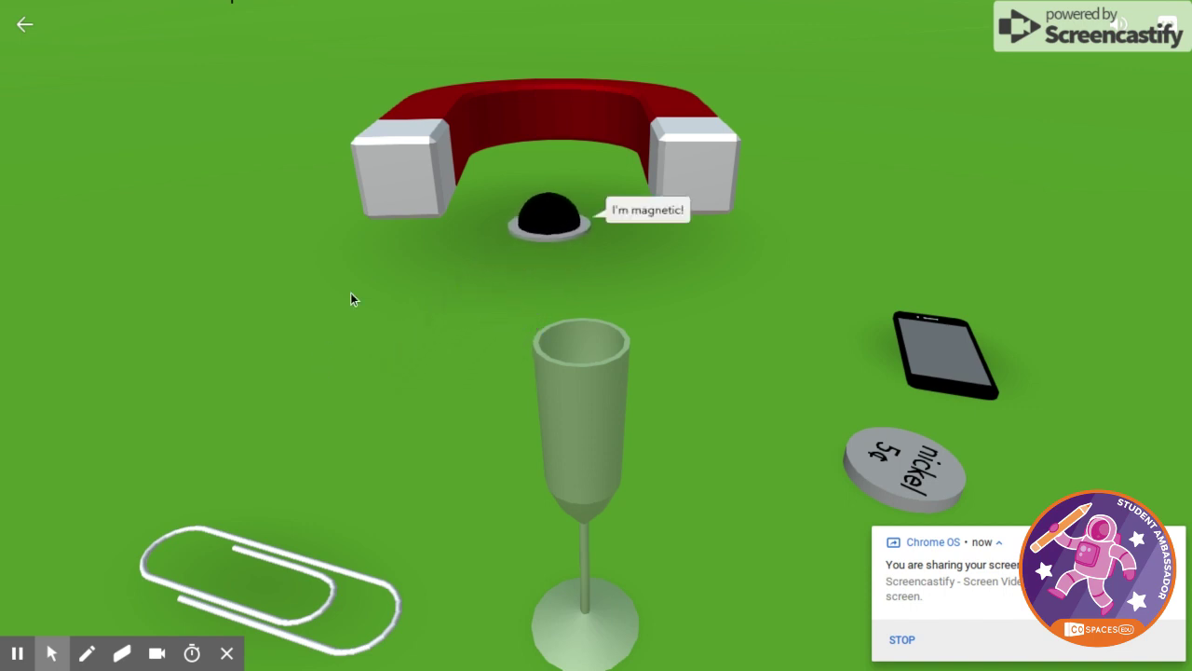
click(522, 211)
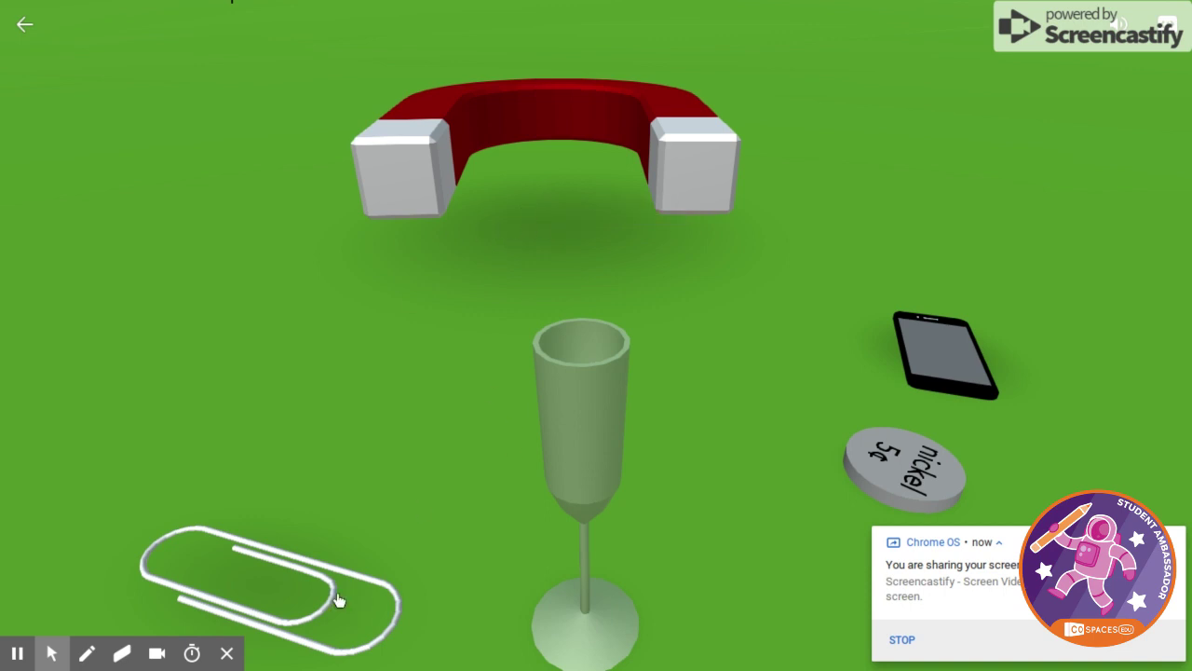
click(589, 475)
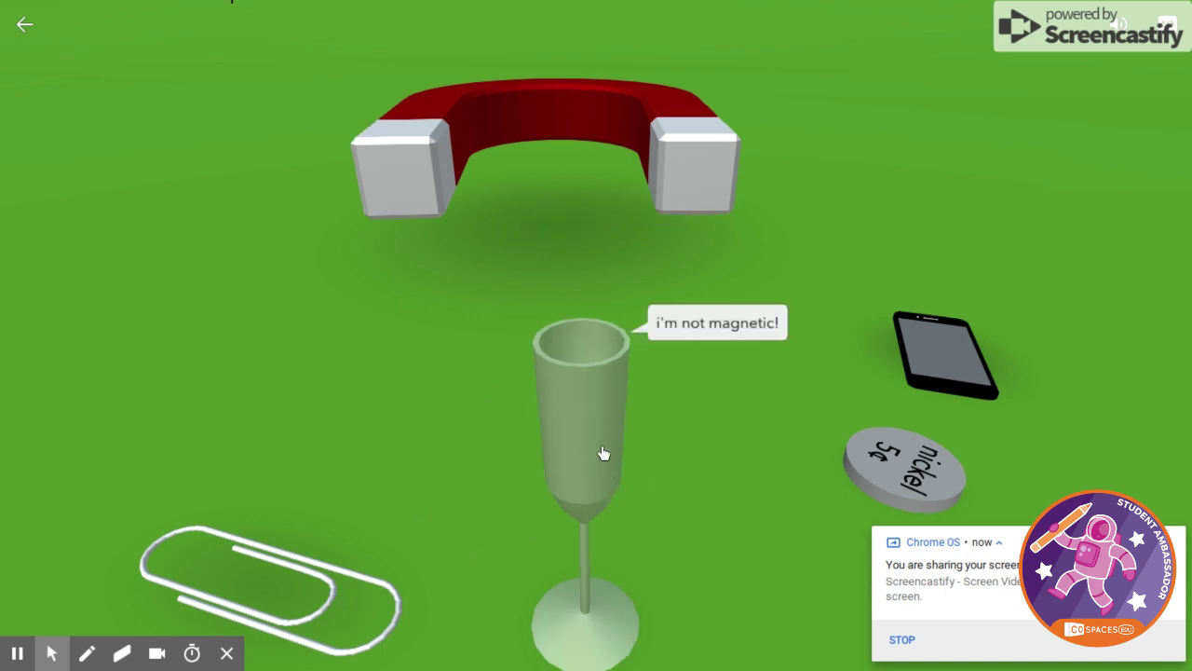
click(610, 436)
Test the phone, nickel and paperclip, then exit play mode back to the editor.
click(952, 382)
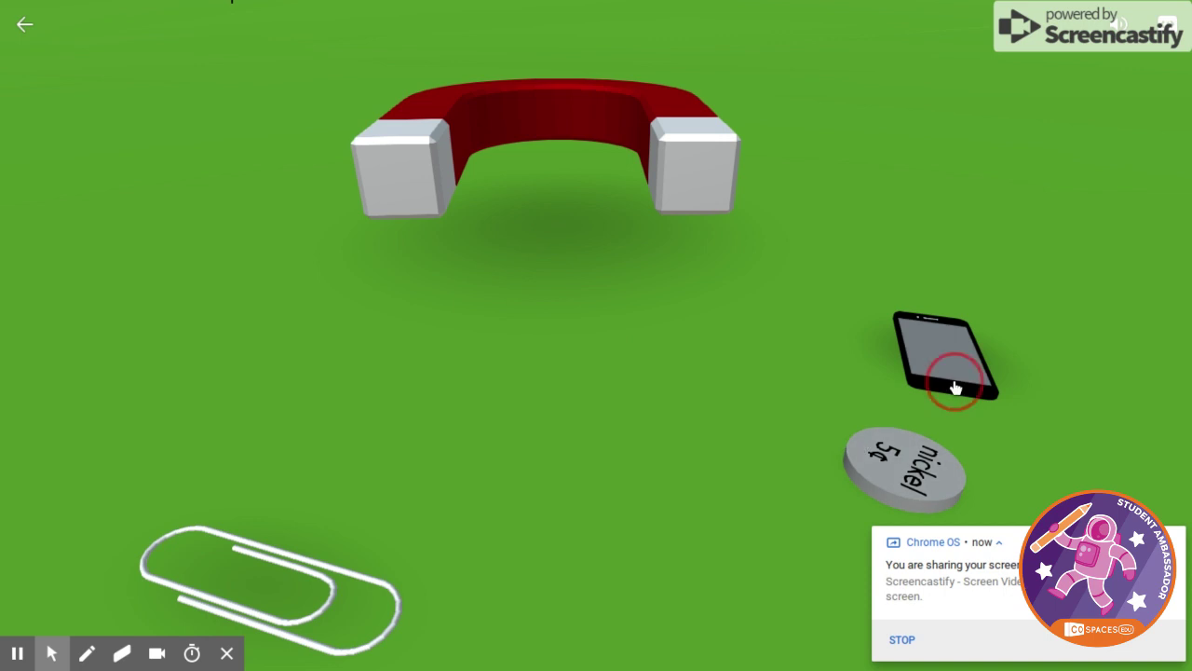
click(912, 477)
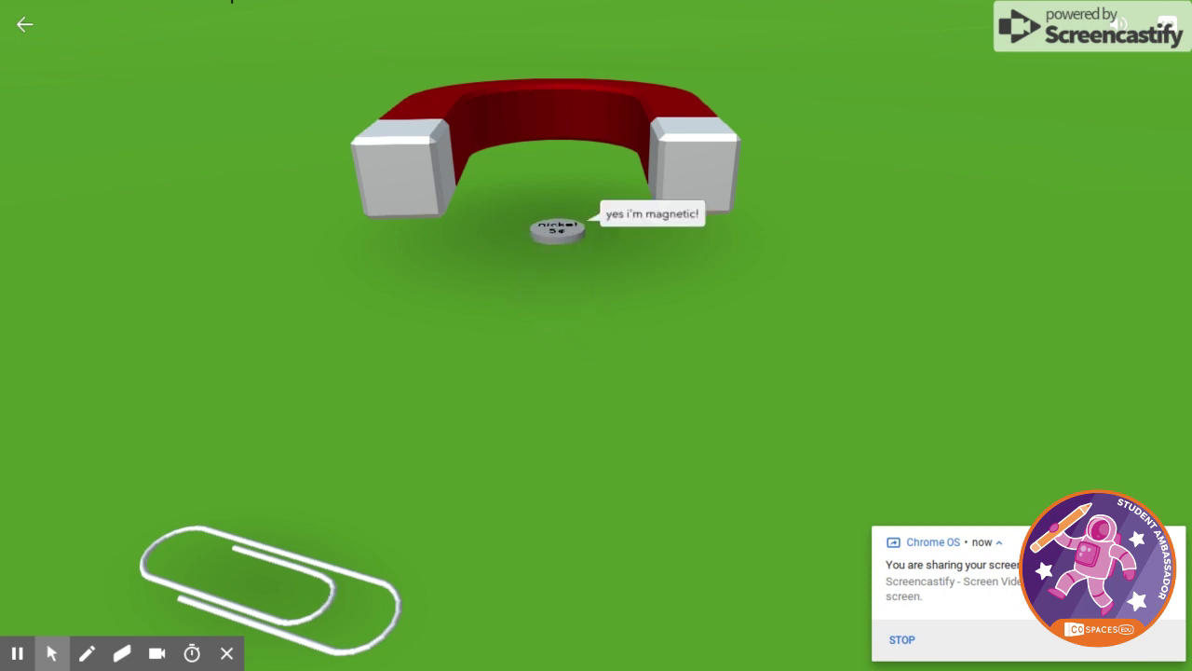
click(260, 554)
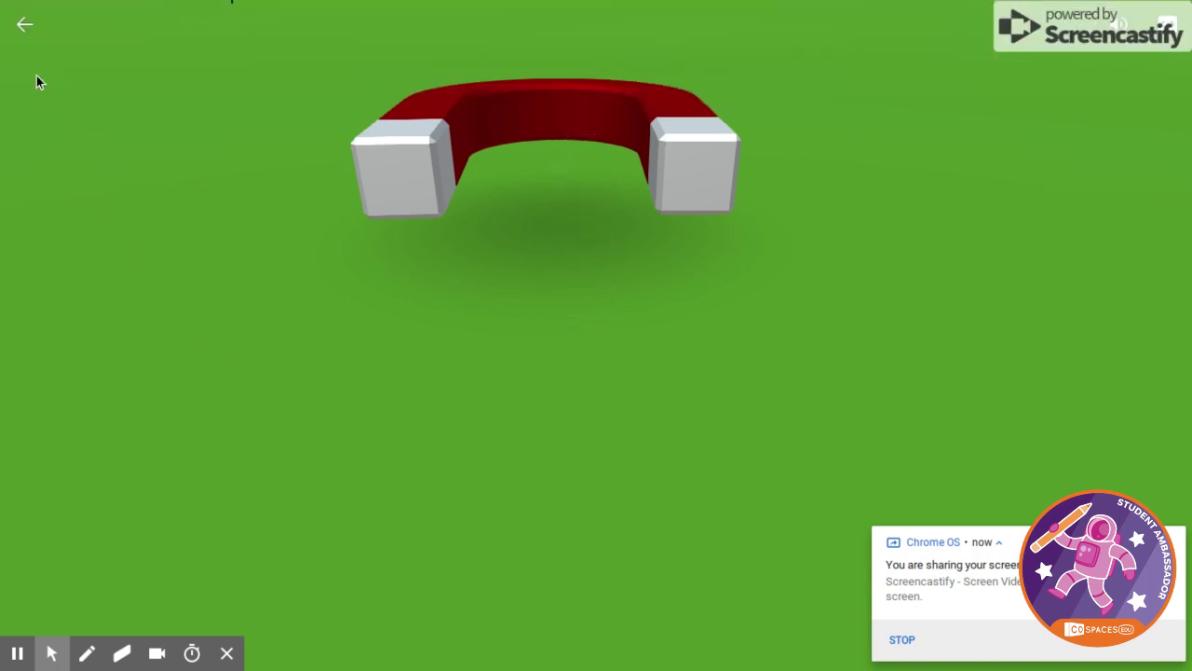
click(13, 36)
Drag a Straight path from Library > Special into the scene and scale it longer.
scroll(474, 460, up, 5)
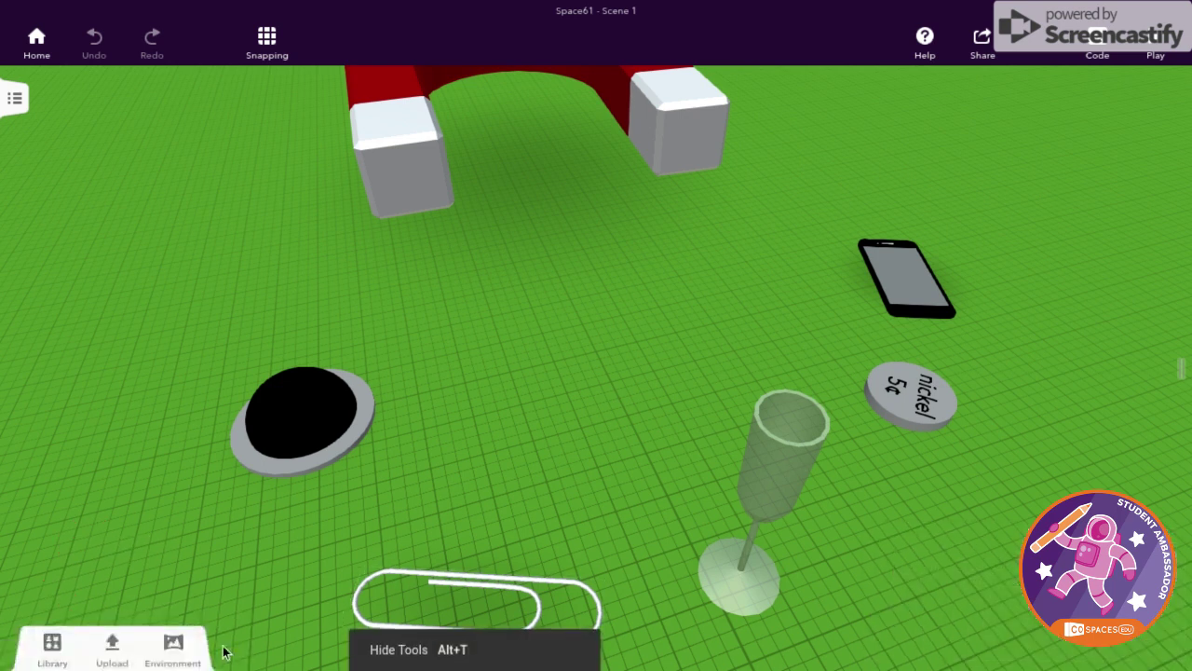
click(28, 638)
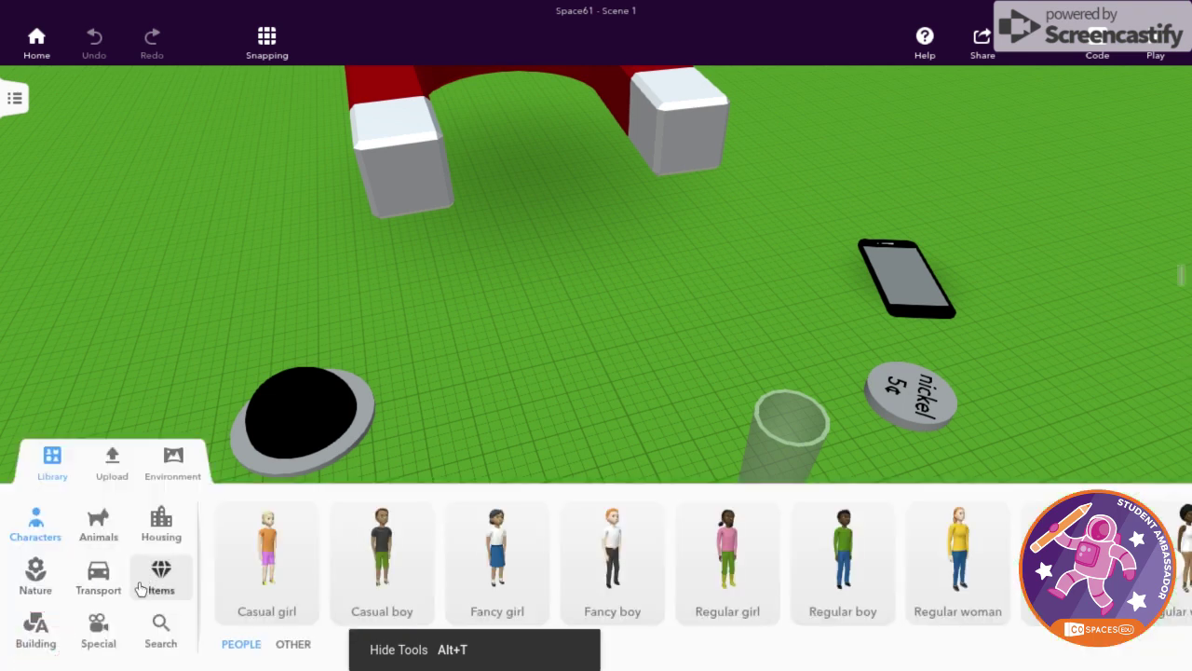
click(98, 628)
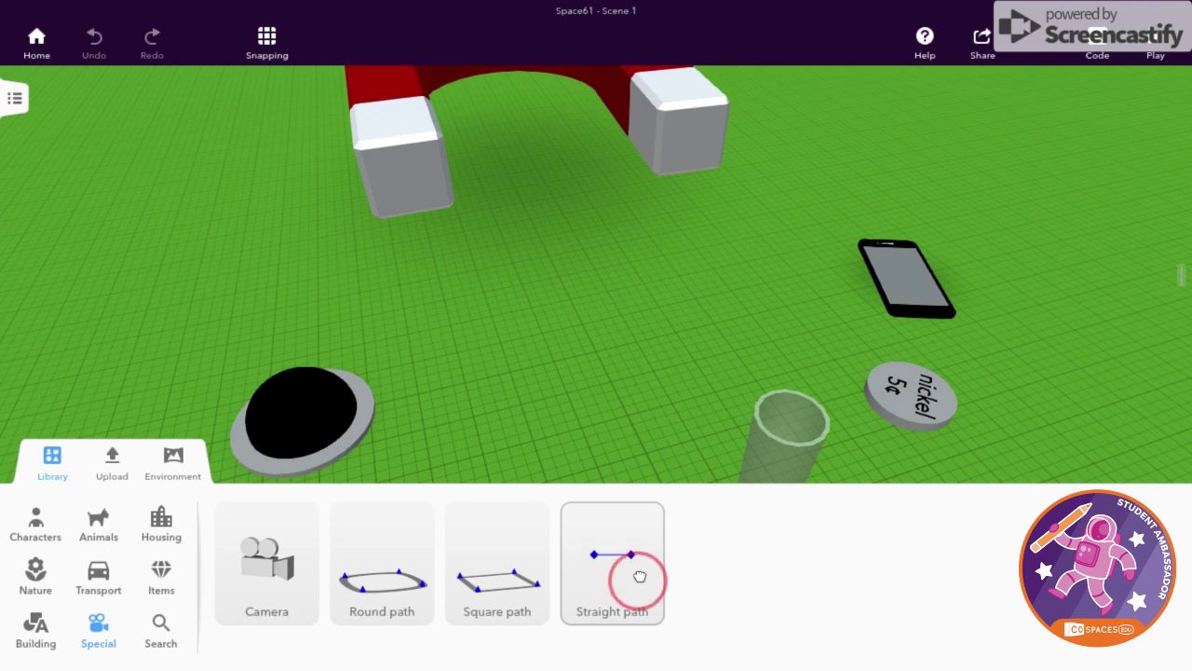
drag(640, 577, 629, 466)
click(54, 454)
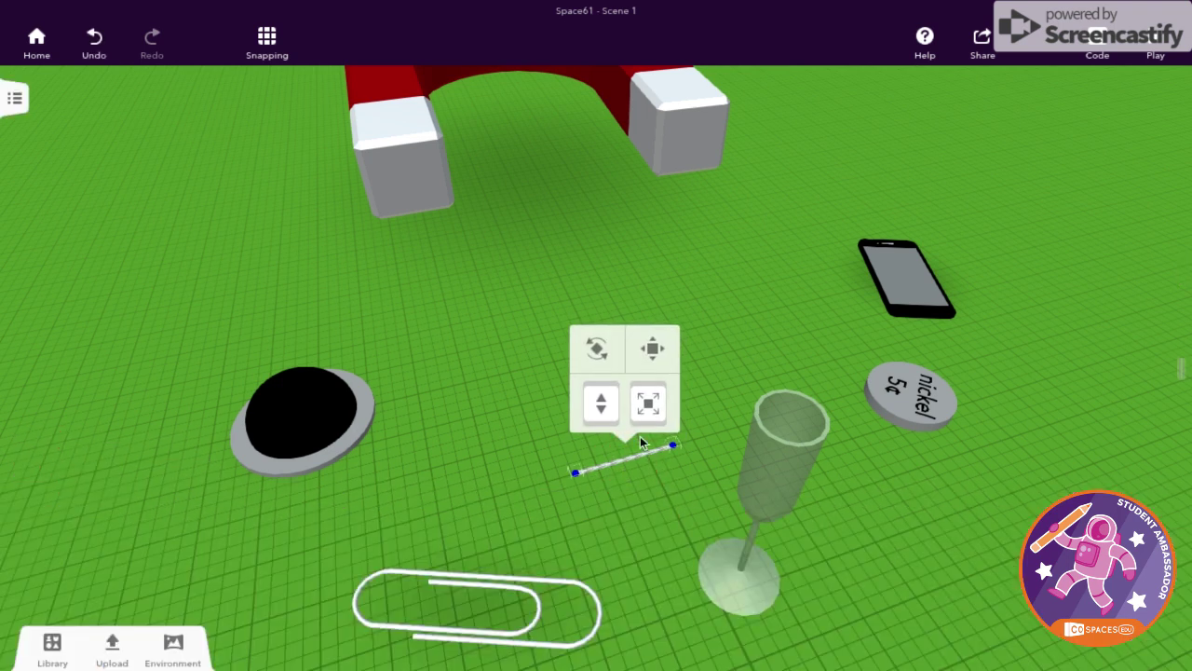
click(649, 404)
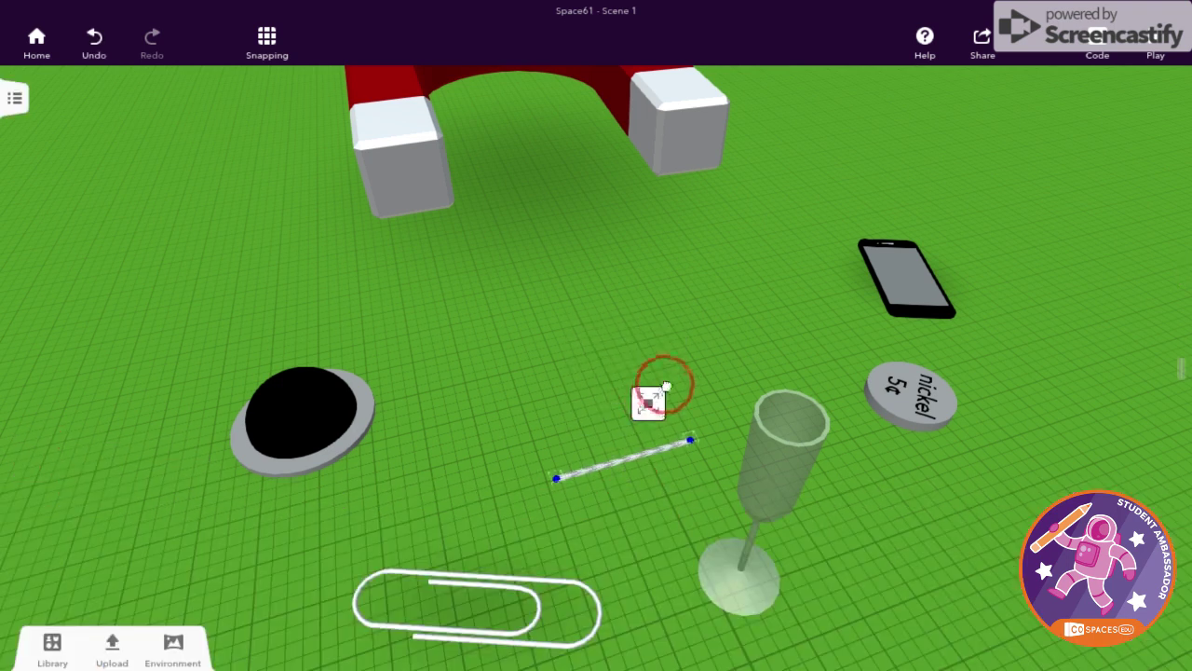
drag(666, 386, 692, 333)
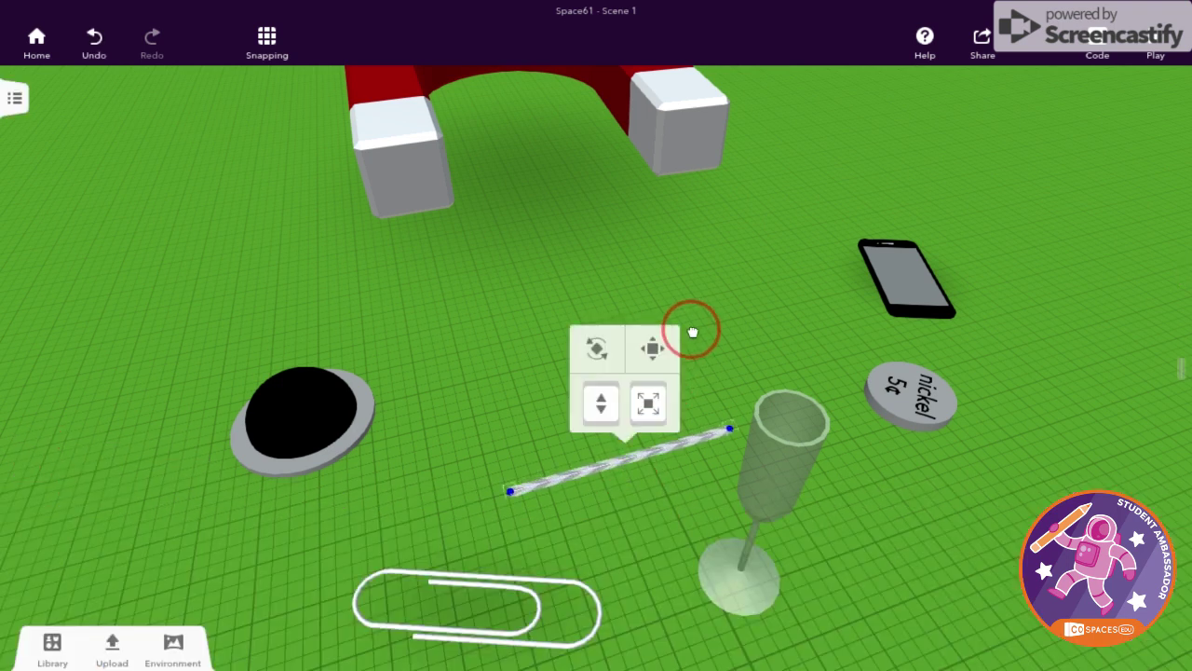
Create a new 3D environment space from Free Play on the dashboard.
click(39, 51)
click(127, 185)
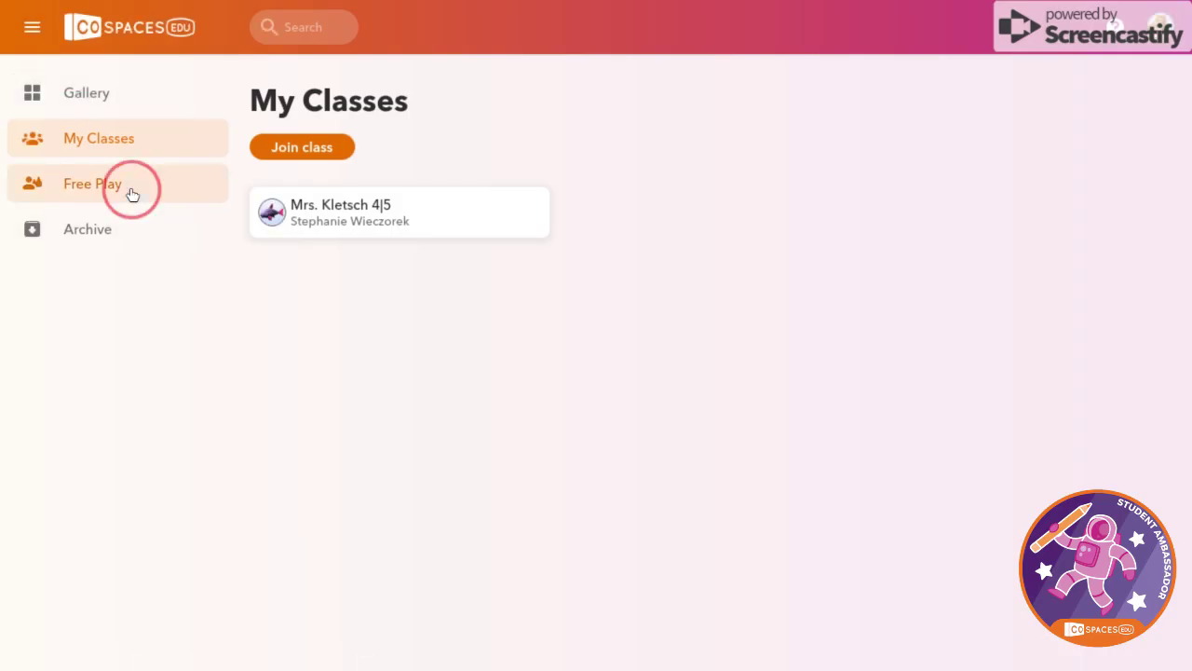
click(301, 152)
click(437, 341)
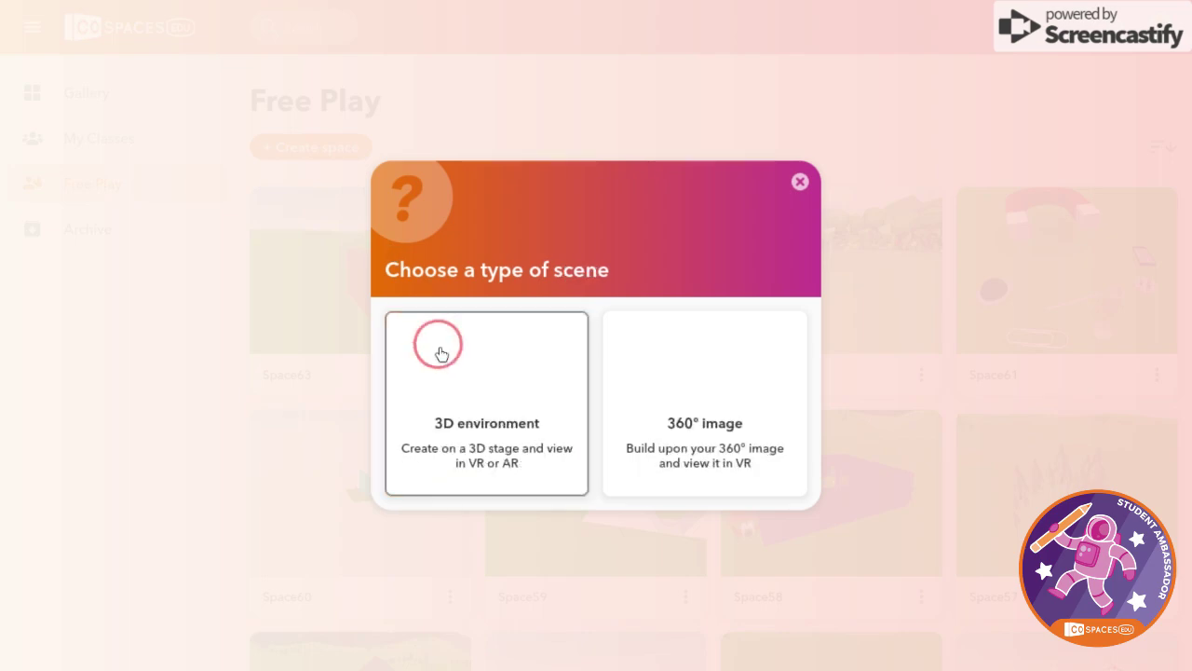
click(468, 461)
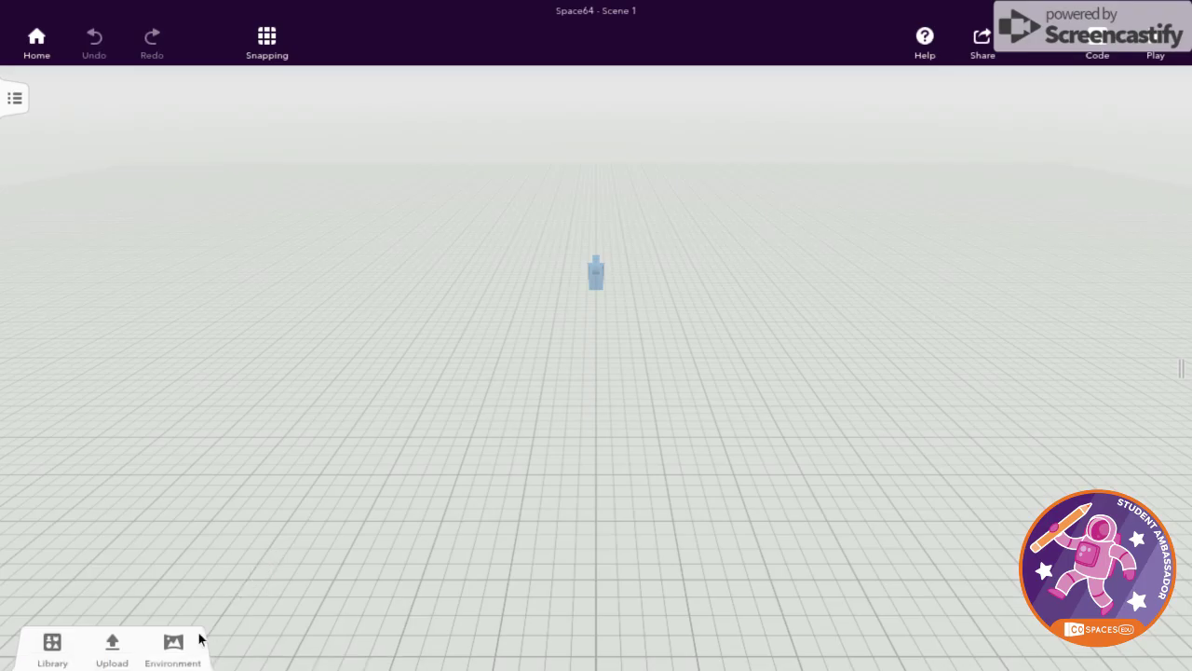
Set the space's environment to the open ocean scene.
click(162, 643)
click(161, 570)
click(391, 403)
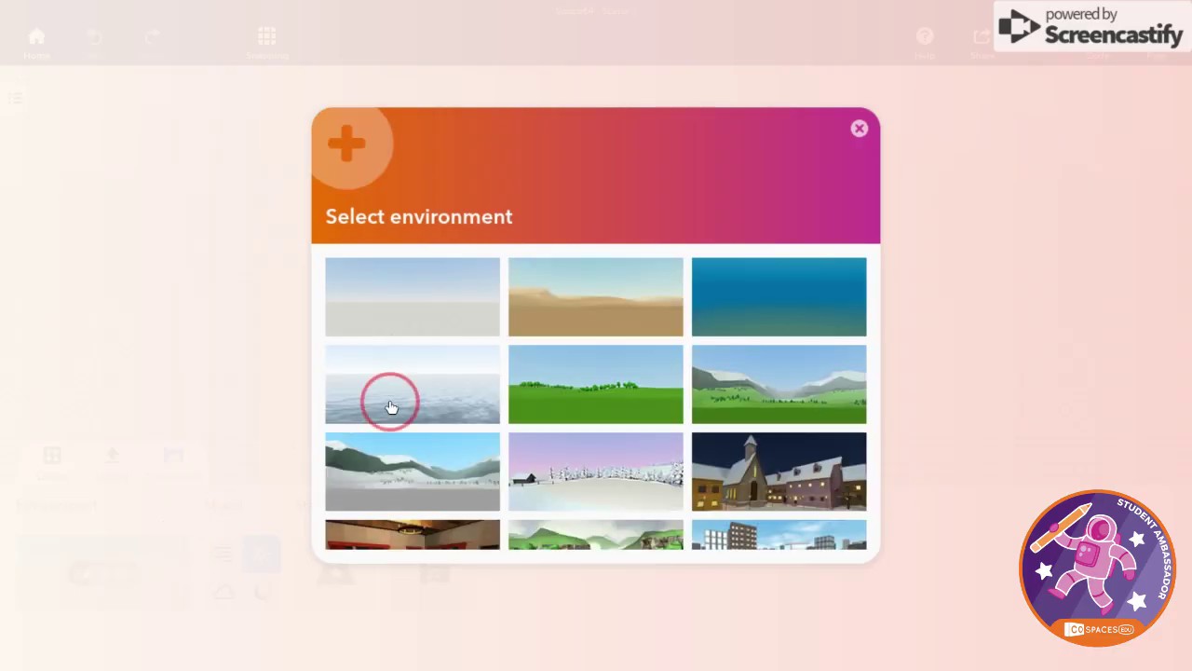
click(53, 458)
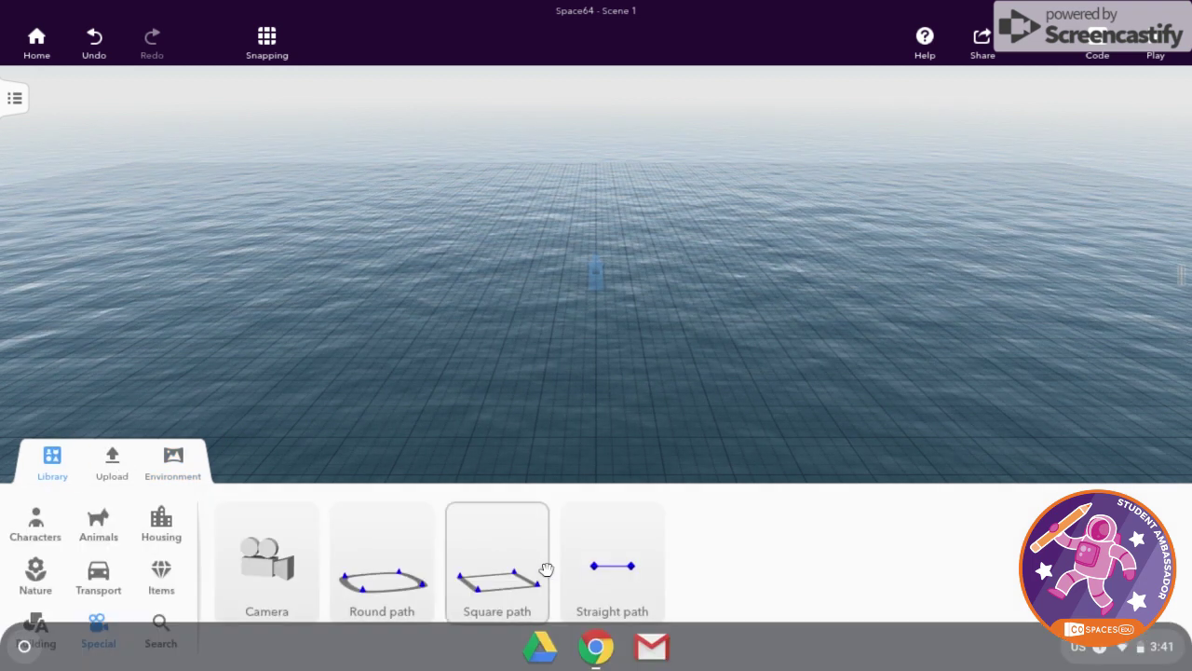
Place a Straight path on the ocean and tilt the view to look down on it.
mouse_move(607, 565)
mouse_down()
mouse_move(620, 496)
mouse_move(592, 471)
mouse_up()
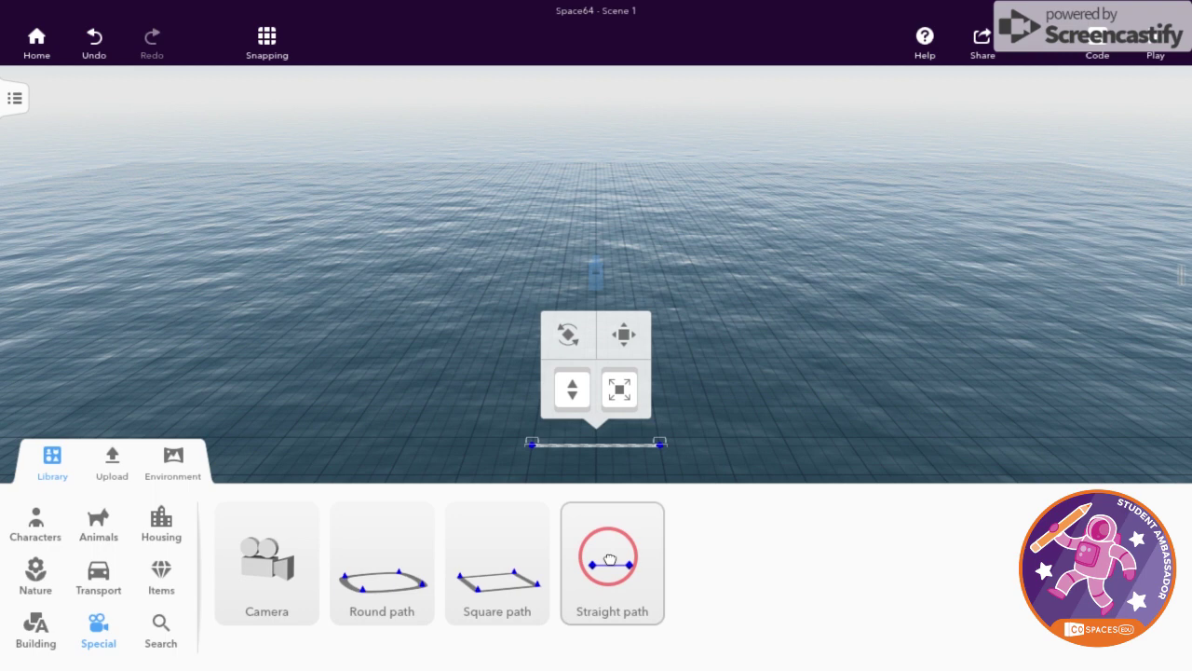
click(78, 478)
mouse_move(463, 409)
mouse_down()
mouse_move(519, 517)
mouse_move(766, 128)
mouse_move(922, 515)
mouse_up()
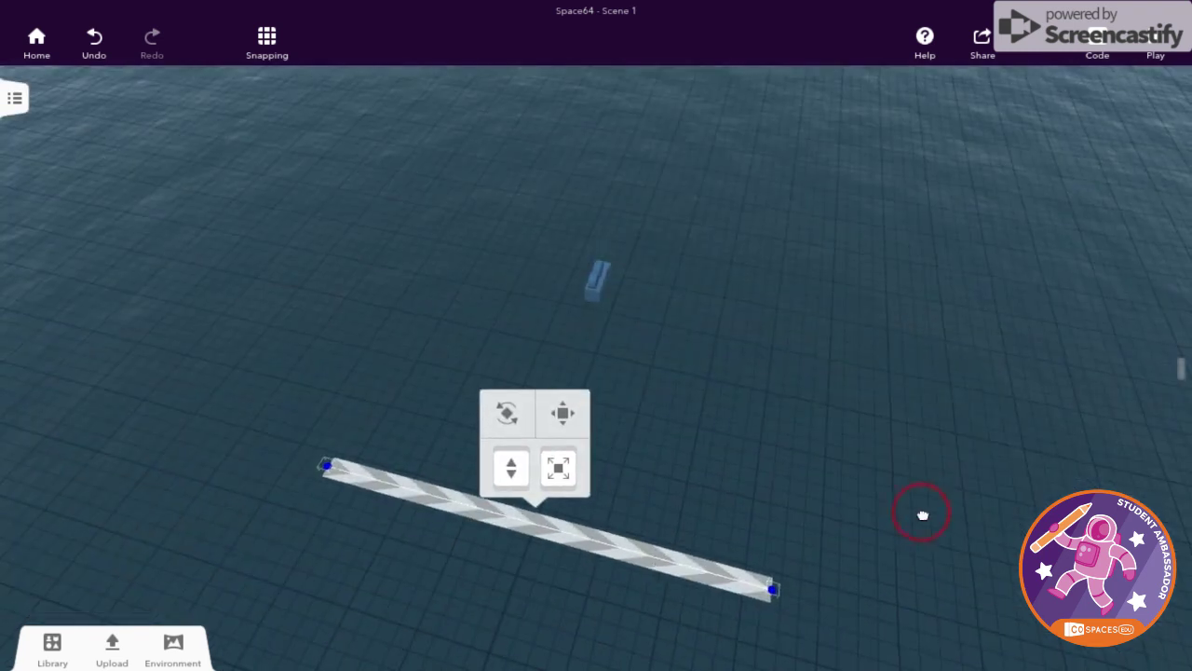
Edit the path and add three extra points along it.
right_click(639, 546)
click(586, 529)
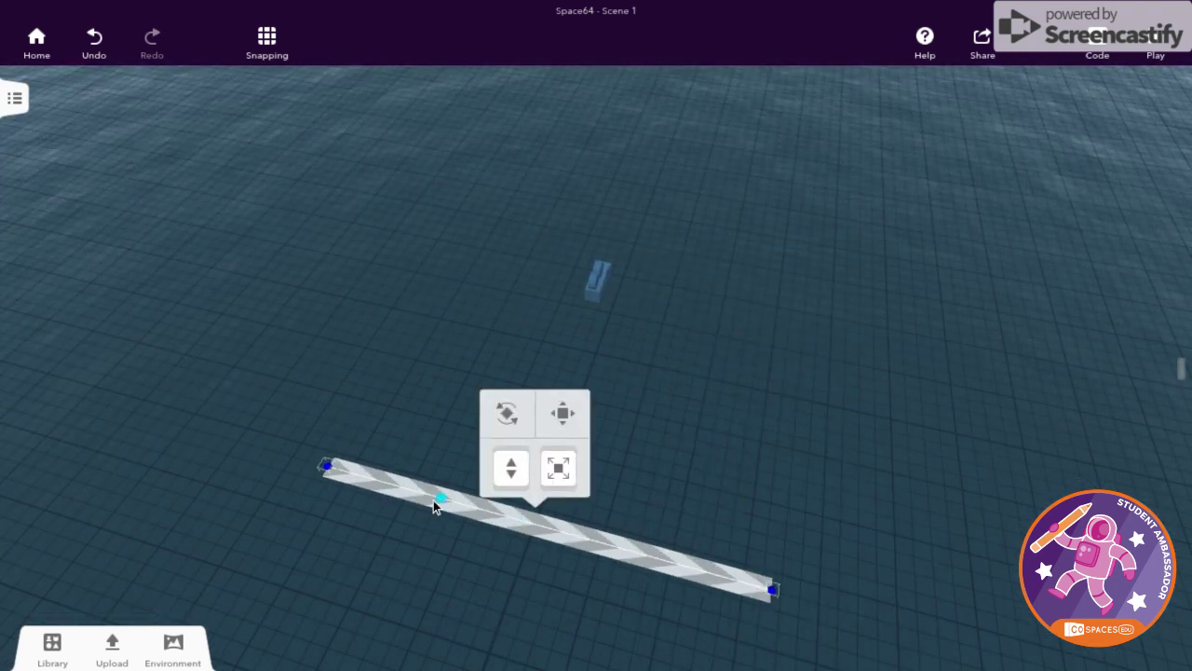
click(526, 530)
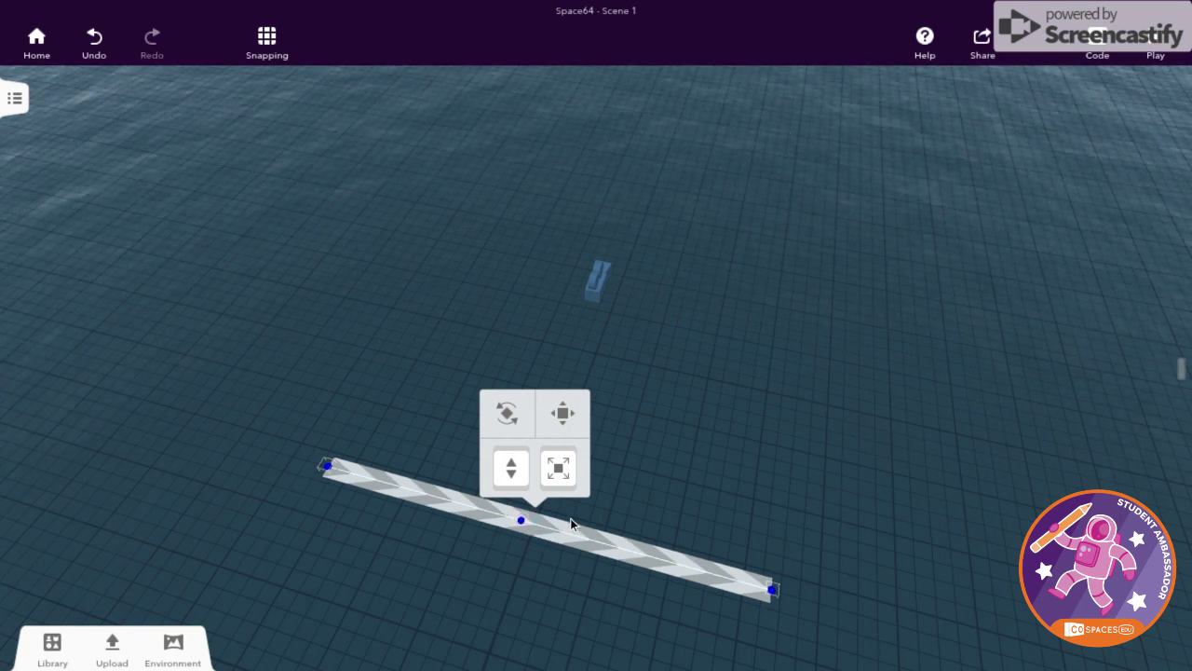
click(626, 549)
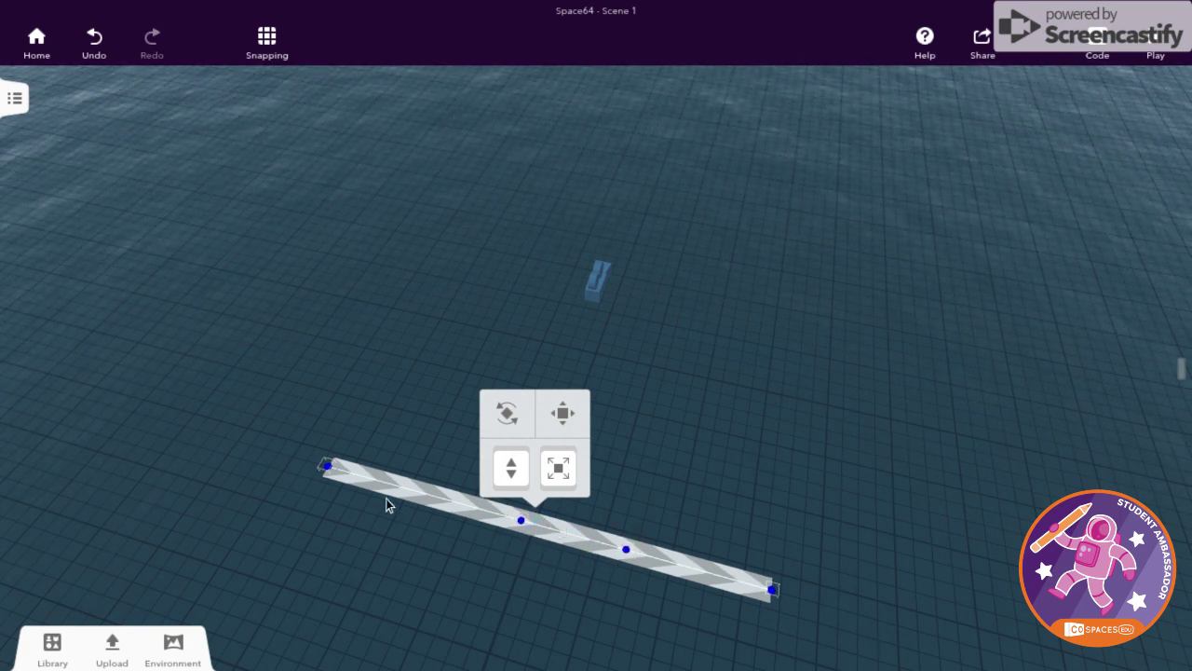
click(420, 493)
click(677, 480)
drag(677, 480, 565, 585)
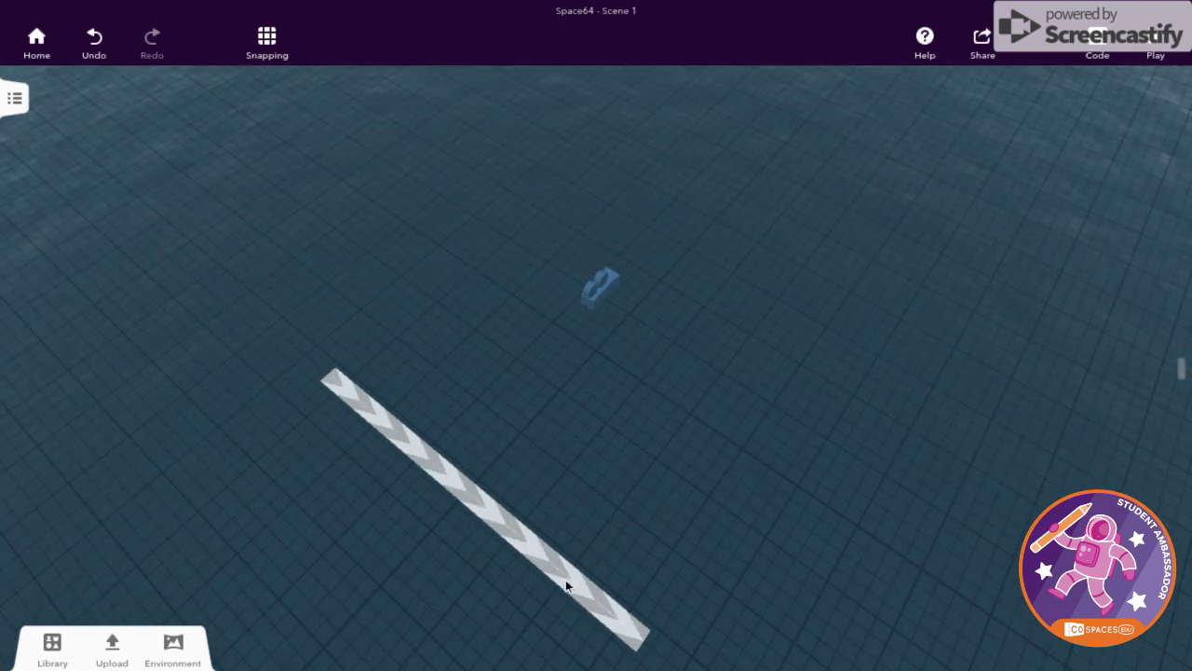
Drag the path's end, start and middle points out into a W-shaped zigzag.
click(639, 639)
mouse_move(639, 639)
mouse_down()
mouse_move(918, 244)
mouse_move(1012, 305)
mouse_up()
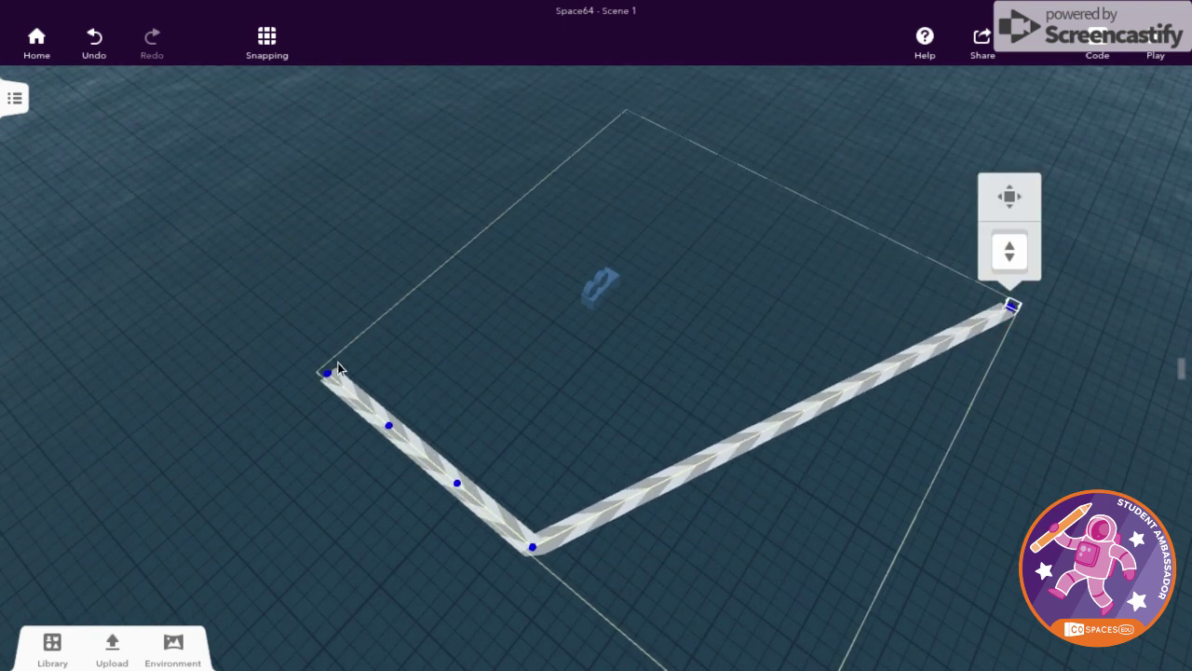
drag(328, 375, 565, 94)
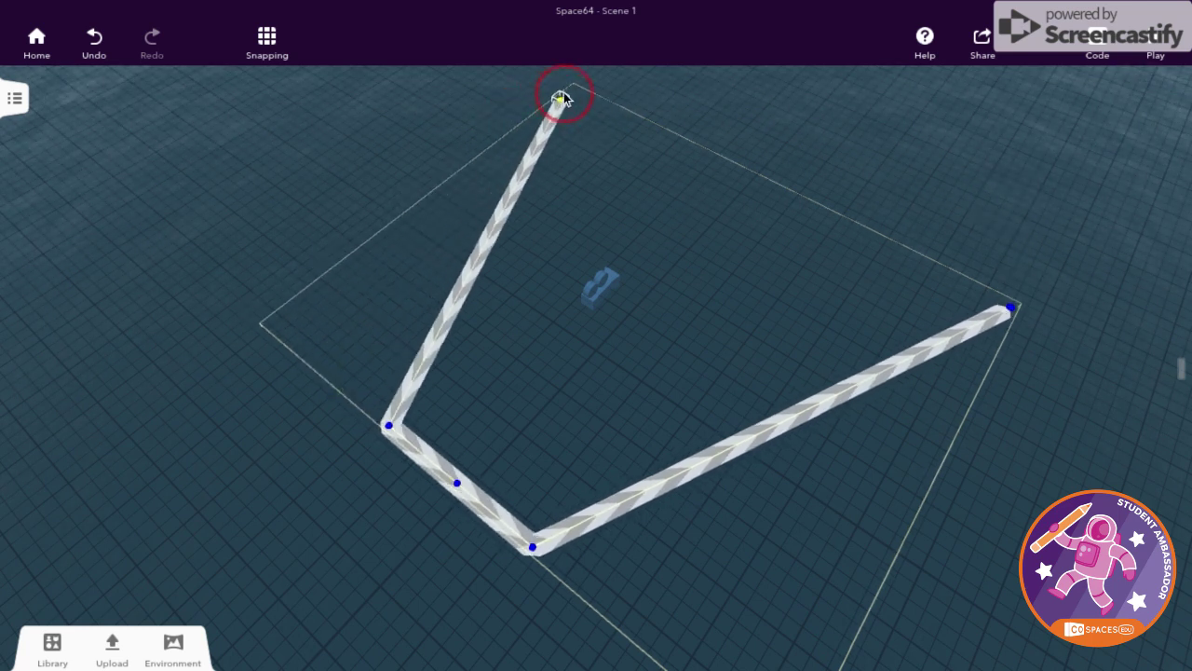
drag(457, 483, 602, 326)
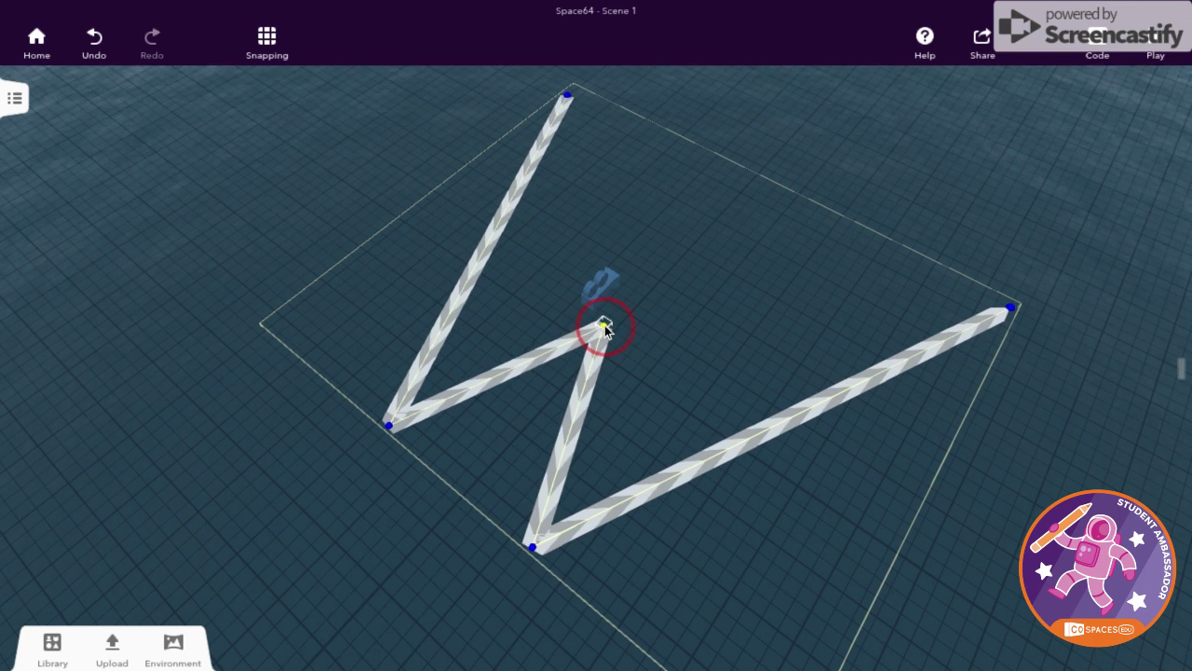
scroll(596, 372, down, 5)
Browse the library's Animals and Transport categories to find the boats.
click(56, 640)
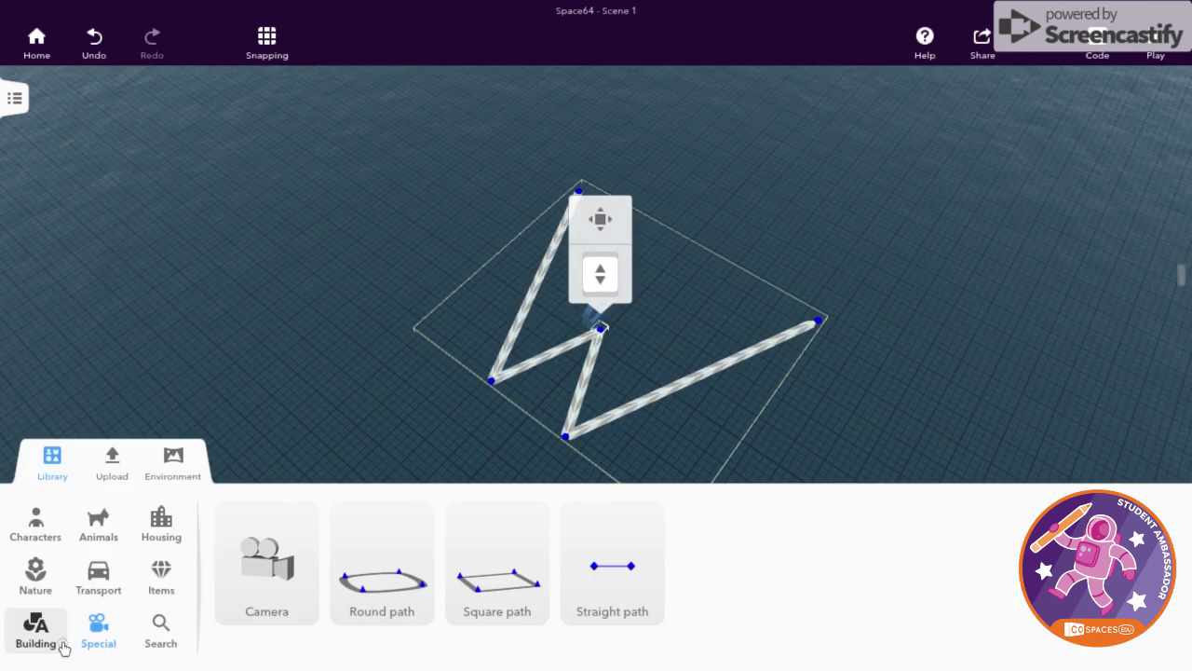
click(80, 544)
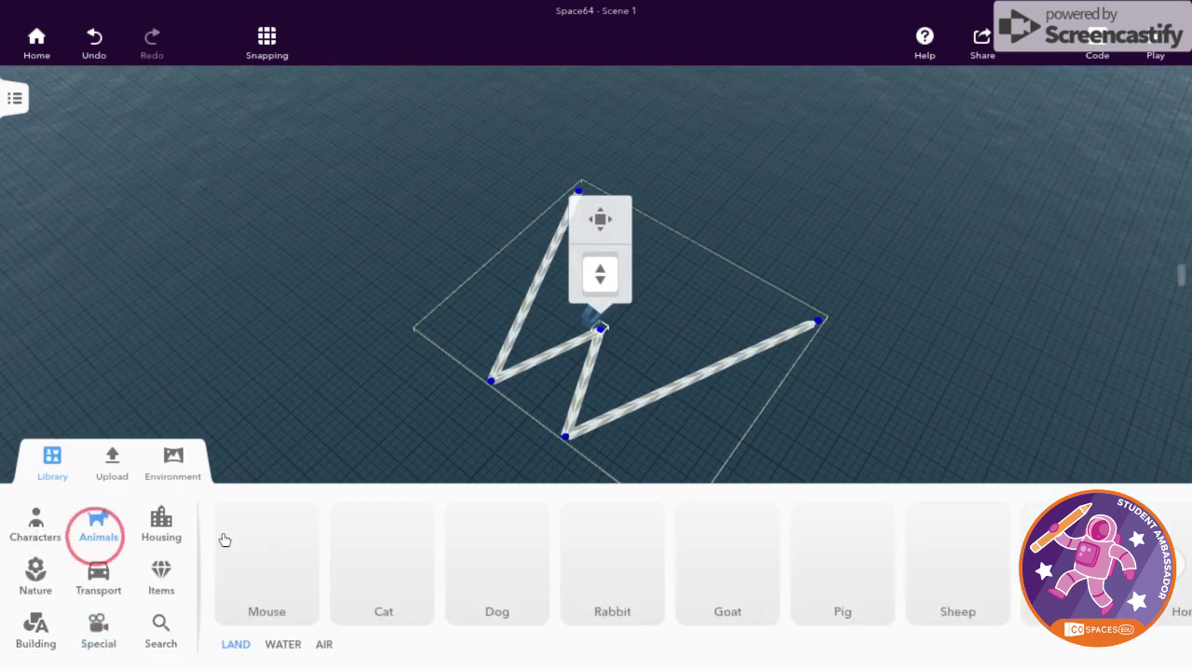
scroll(614, 559, right, 5)
scroll(614, 559, right, 4)
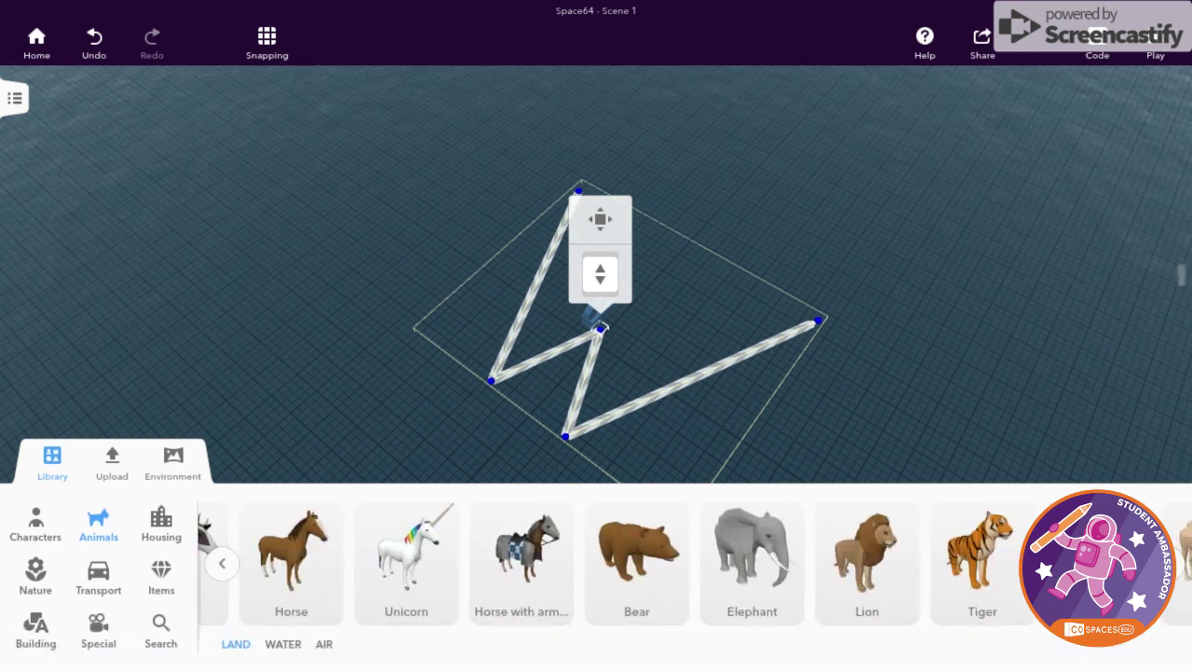
scroll(614, 559, right, 2)
scroll(614, 559, right, 5)
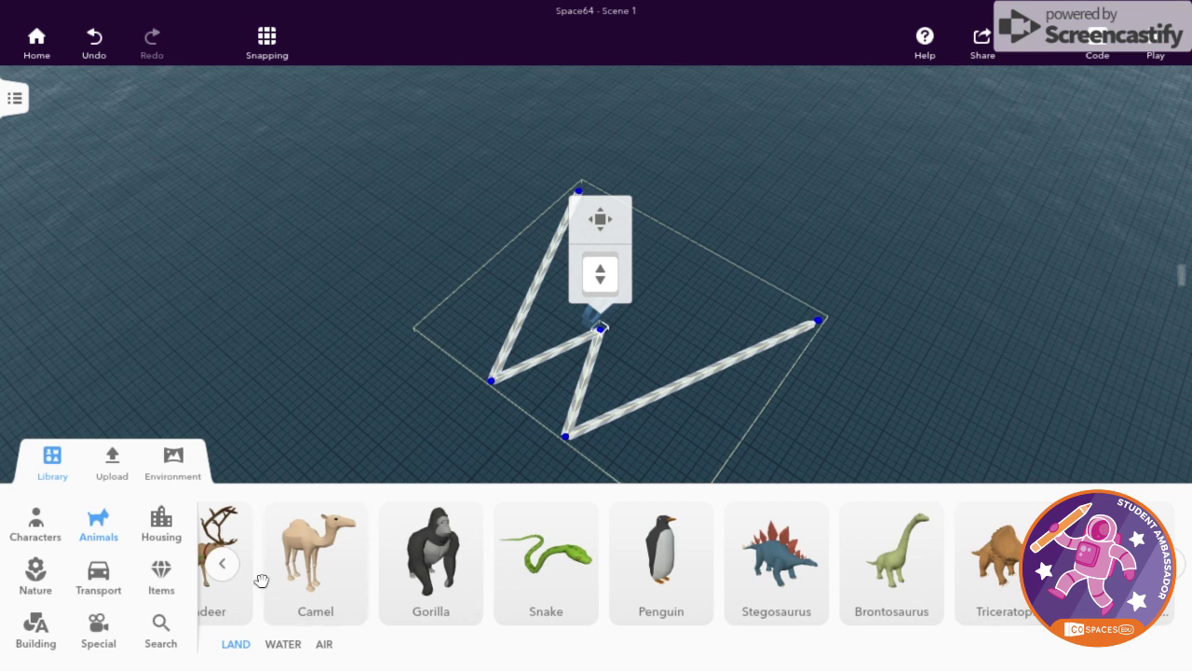
click(231, 577)
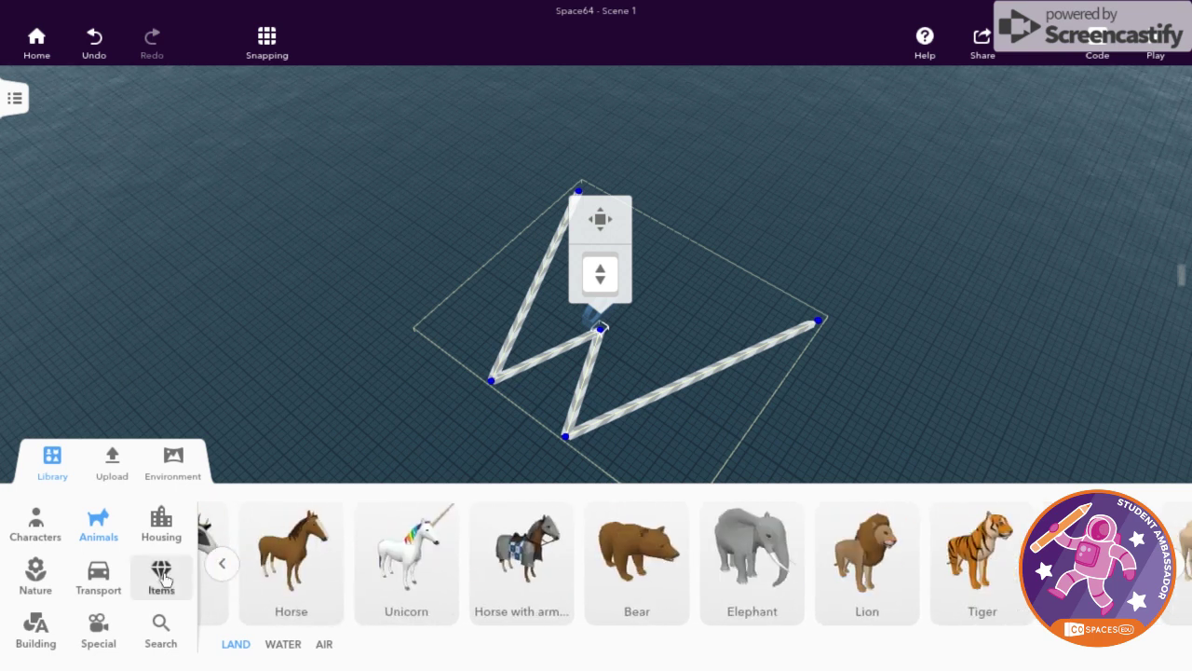
click(99, 576)
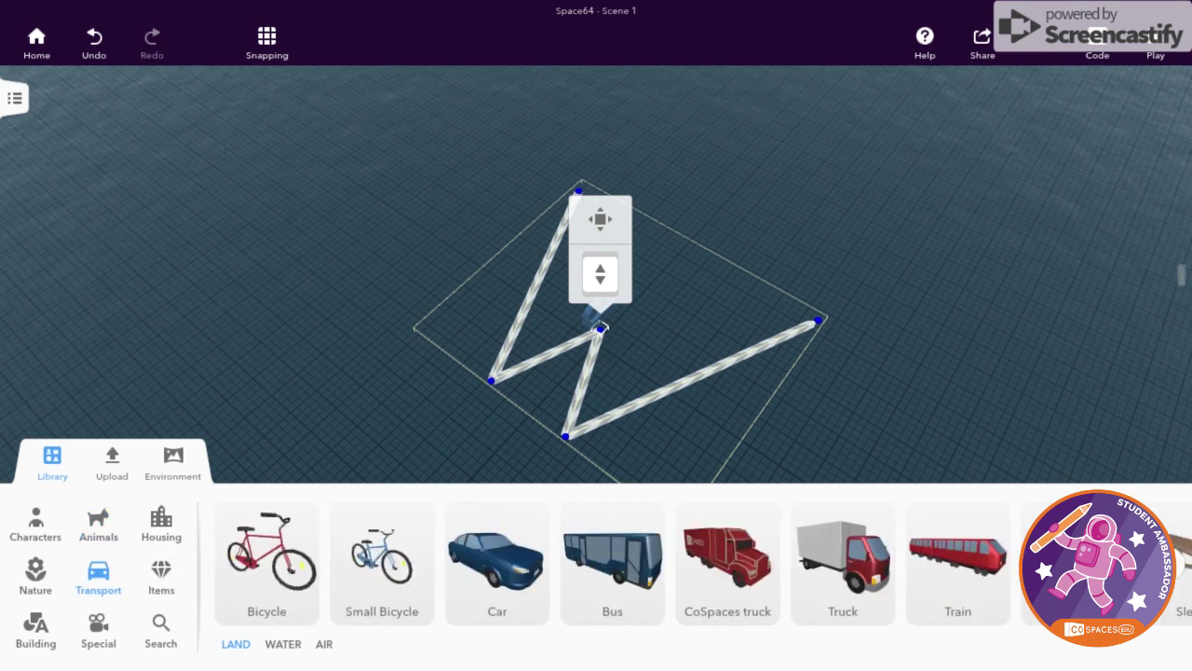
click(1175, 563)
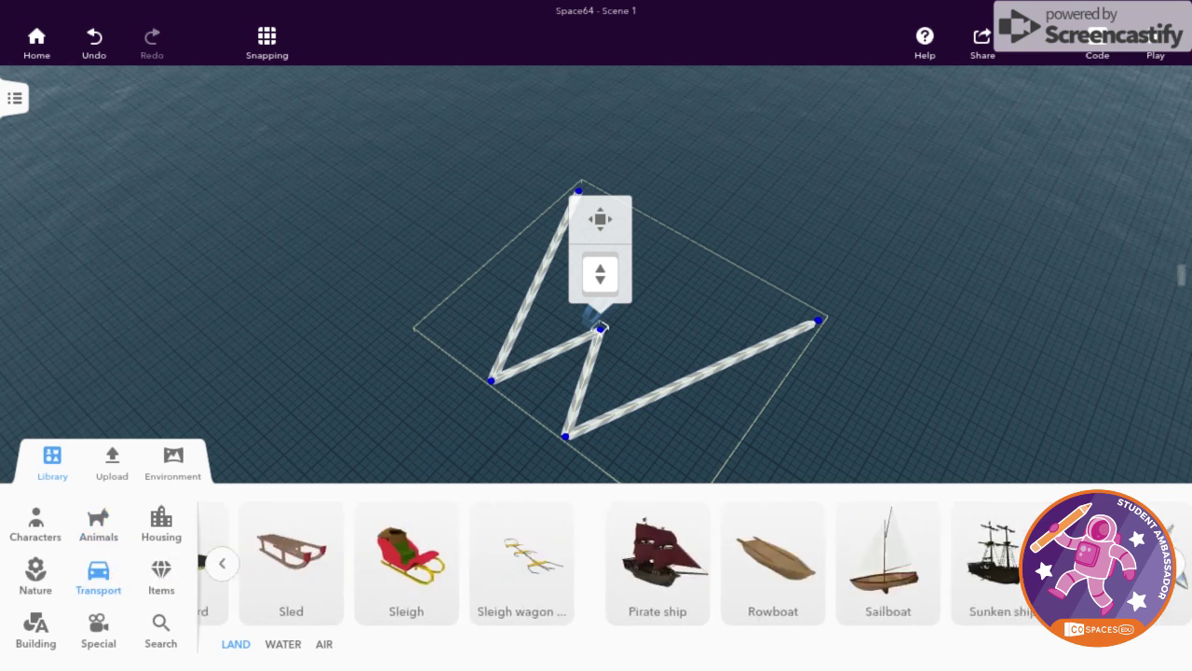
Place a sailboat in the water and attach it to the path's start point.
click(793, 570)
drag(905, 601, 648, 427)
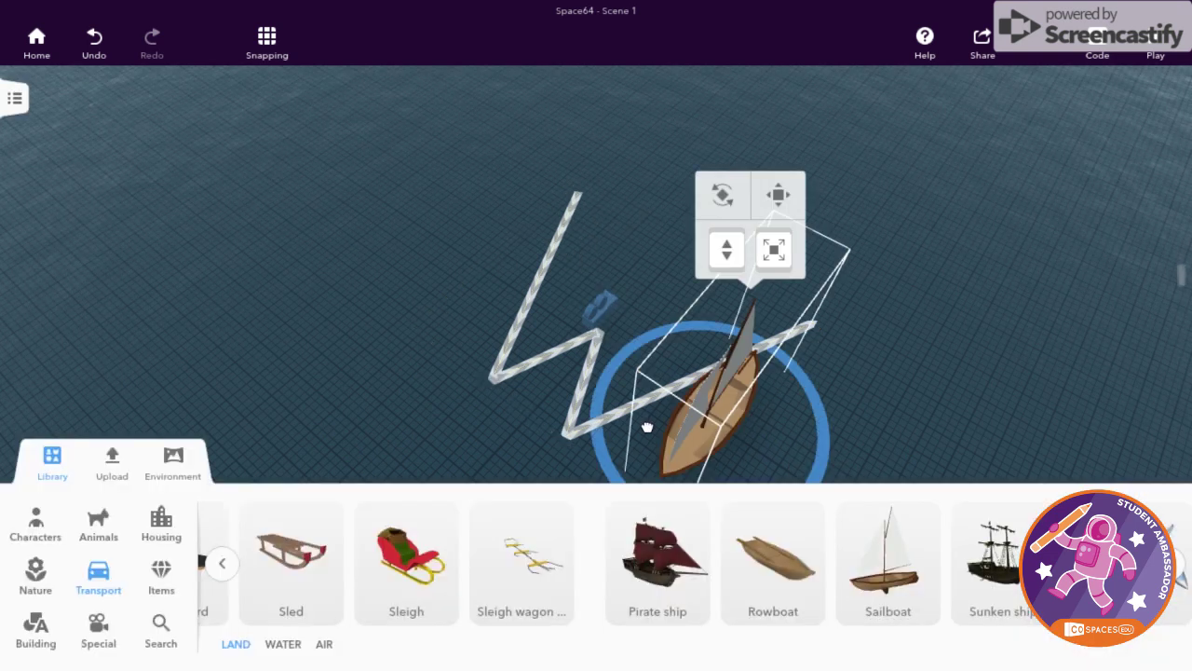
click(703, 433)
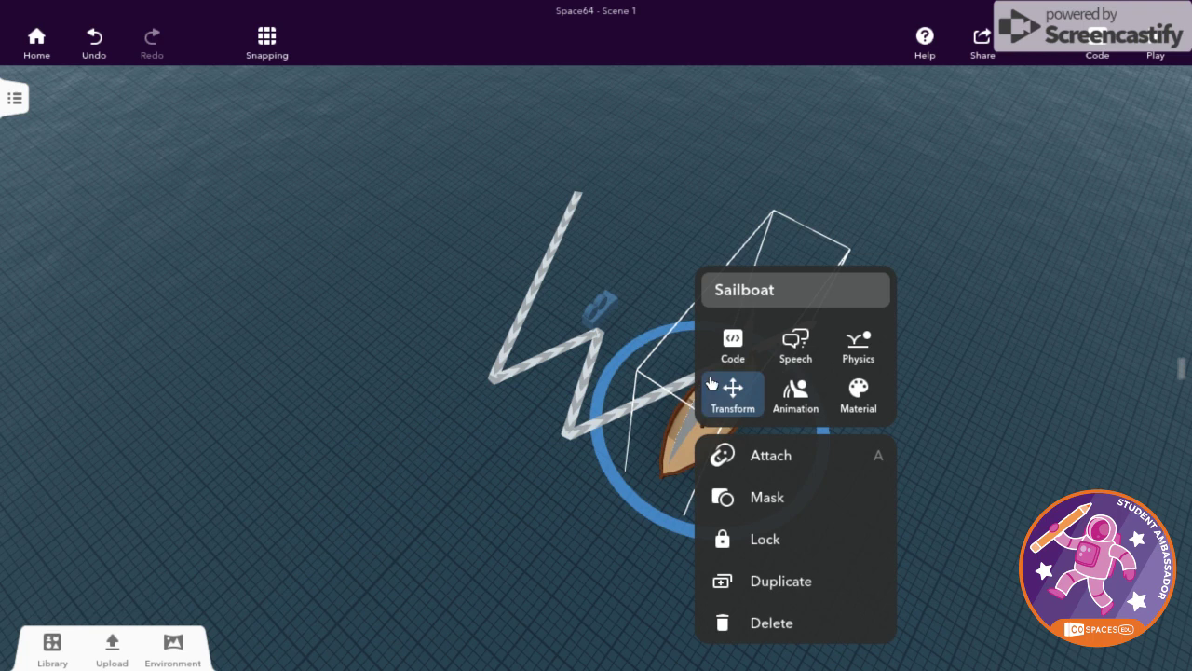
click(796, 456)
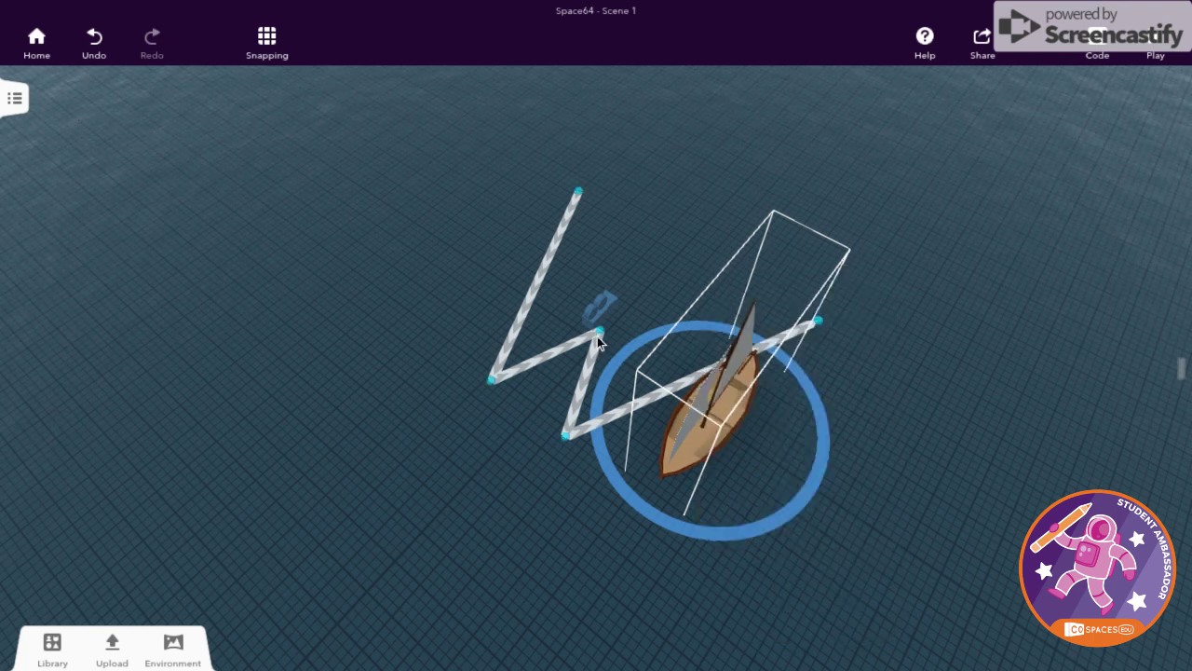
click(579, 195)
click(581, 195)
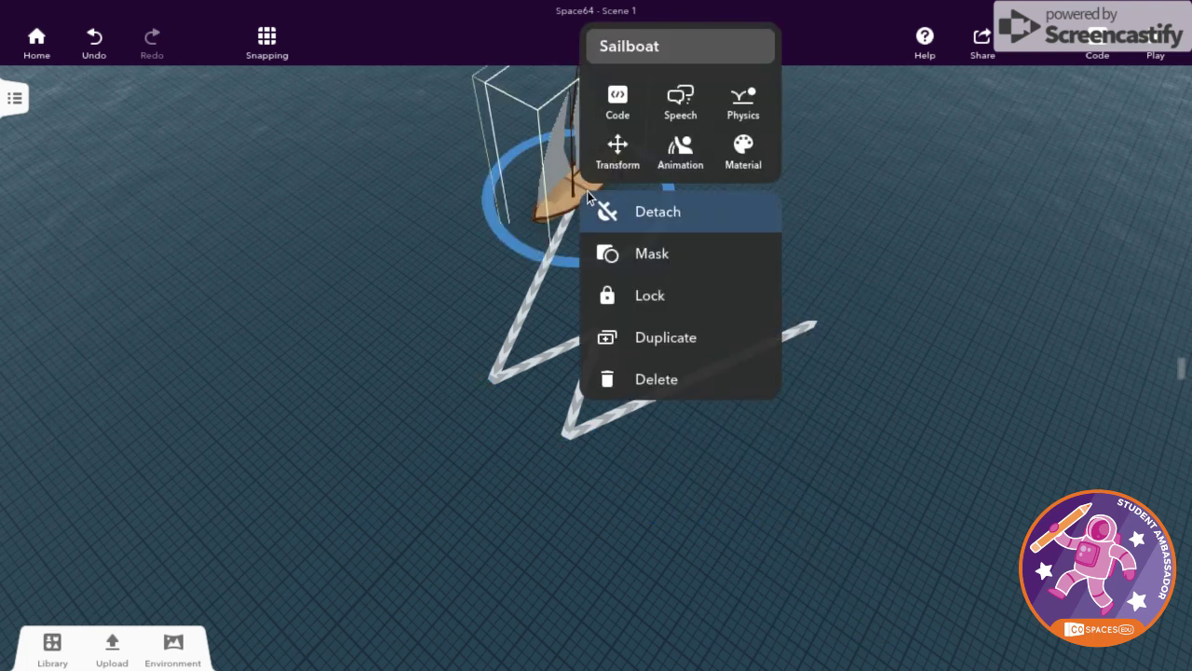
Reposition the sailboat on the path and glance at its code settings.
drag(536, 270, 562, 262)
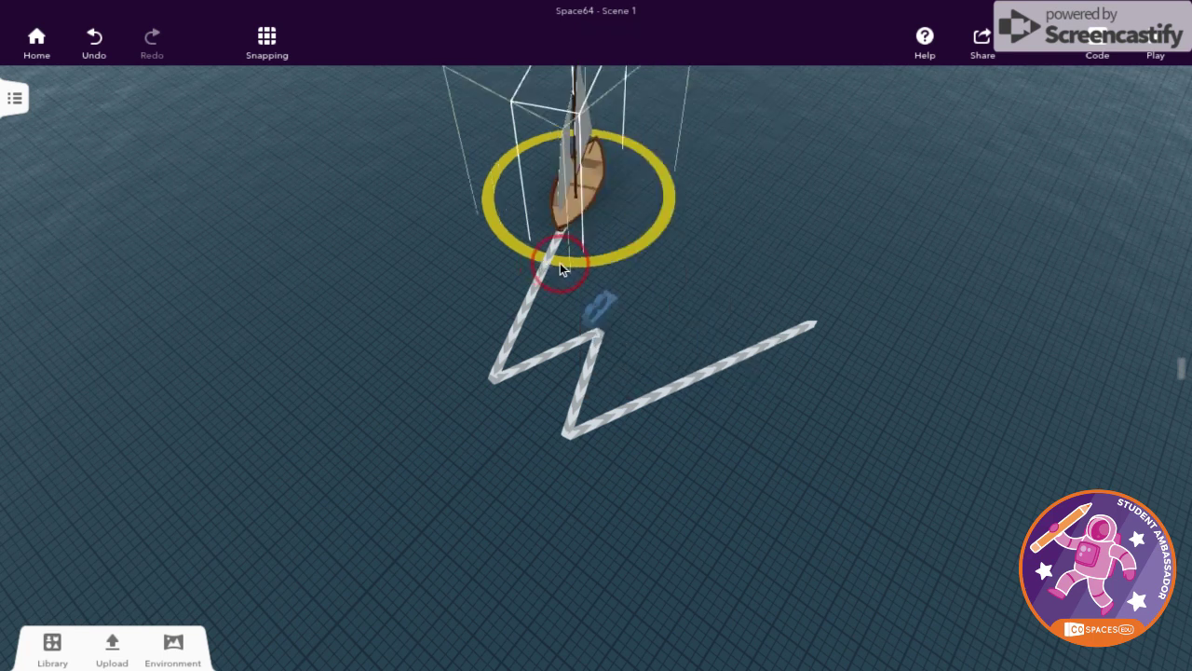
click(584, 182)
click(622, 89)
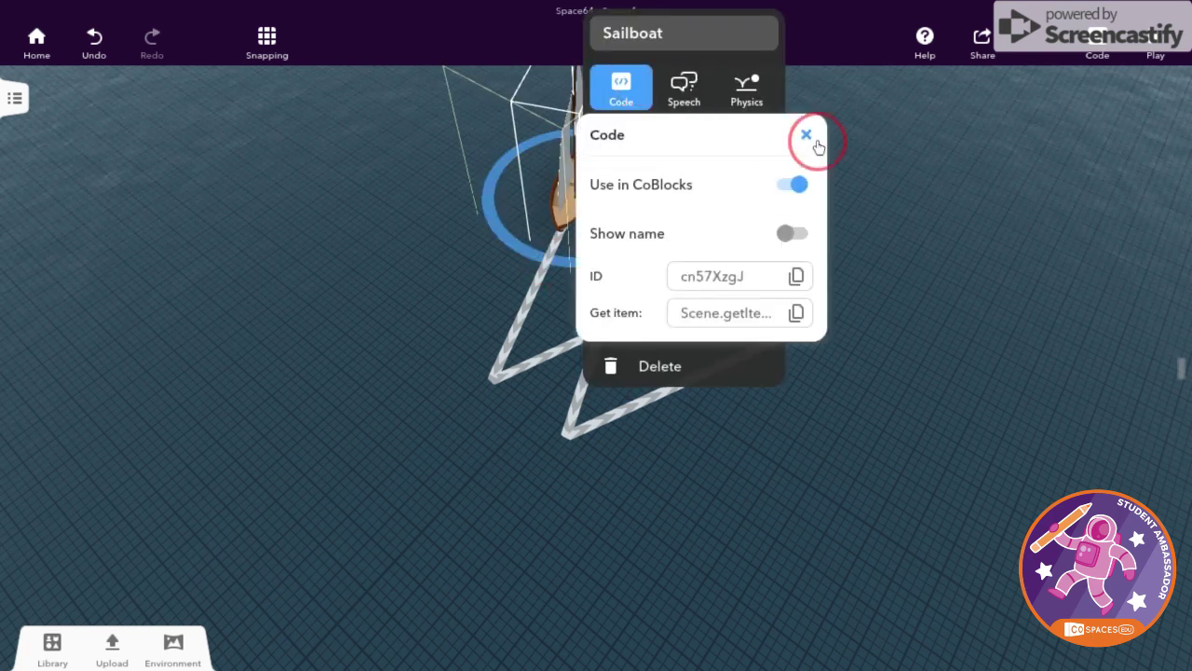
click(807, 136)
Preview the Still, Turn left and Turn Right animations, then choose Sailing.
click(680, 140)
click(632, 272)
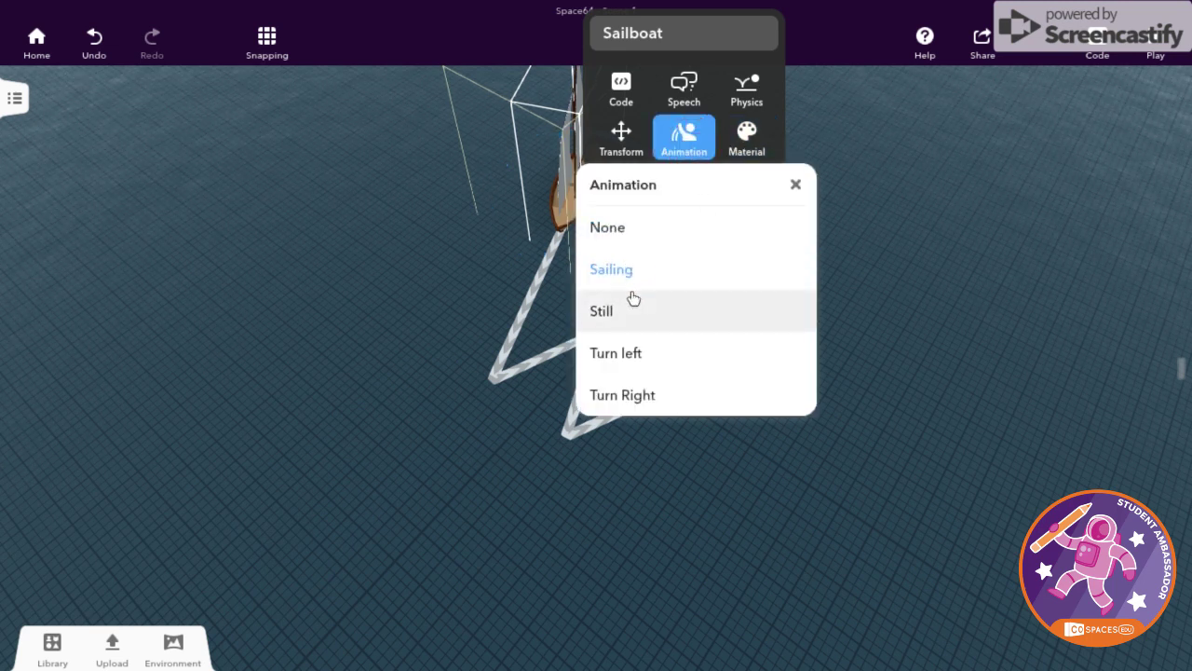
click(630, 316)
click(630, 350)
click(637, 389)
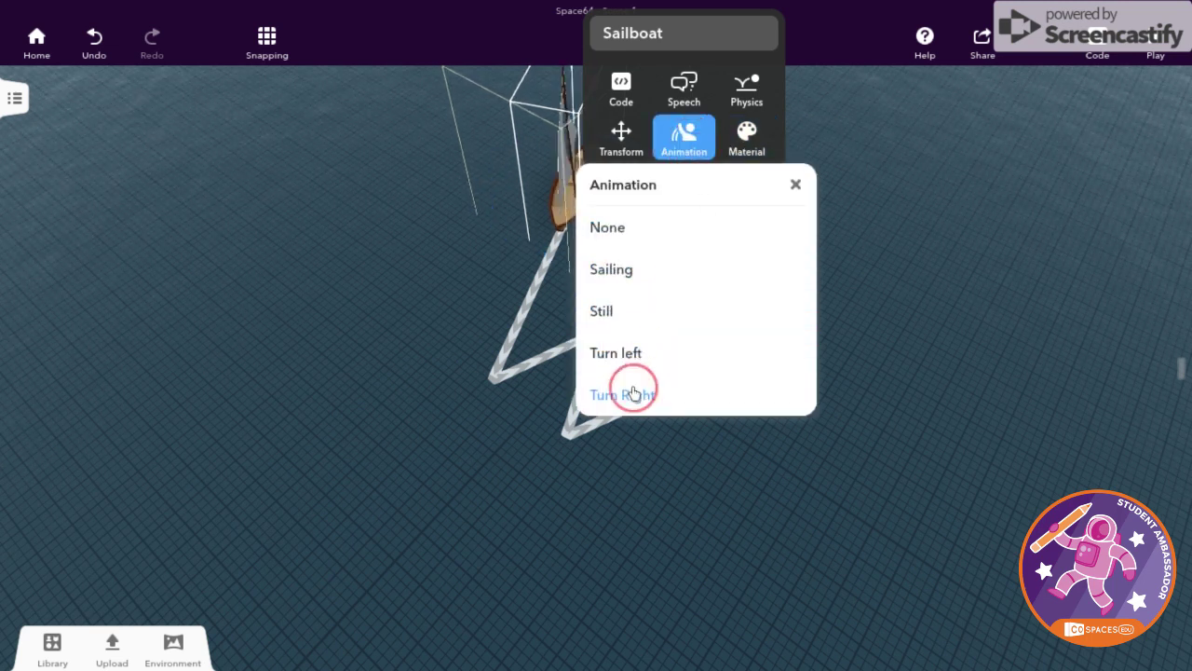
click(625, 274)
mouse_move(830, 288)
mouse_down()
mouse_move(867, 295)
mouse_move(700, 321)
mouse_move(627, 276)
mouse_up()
Inspect the path's Path and Code settings, then close them and deselect the path.
click(653, 283)
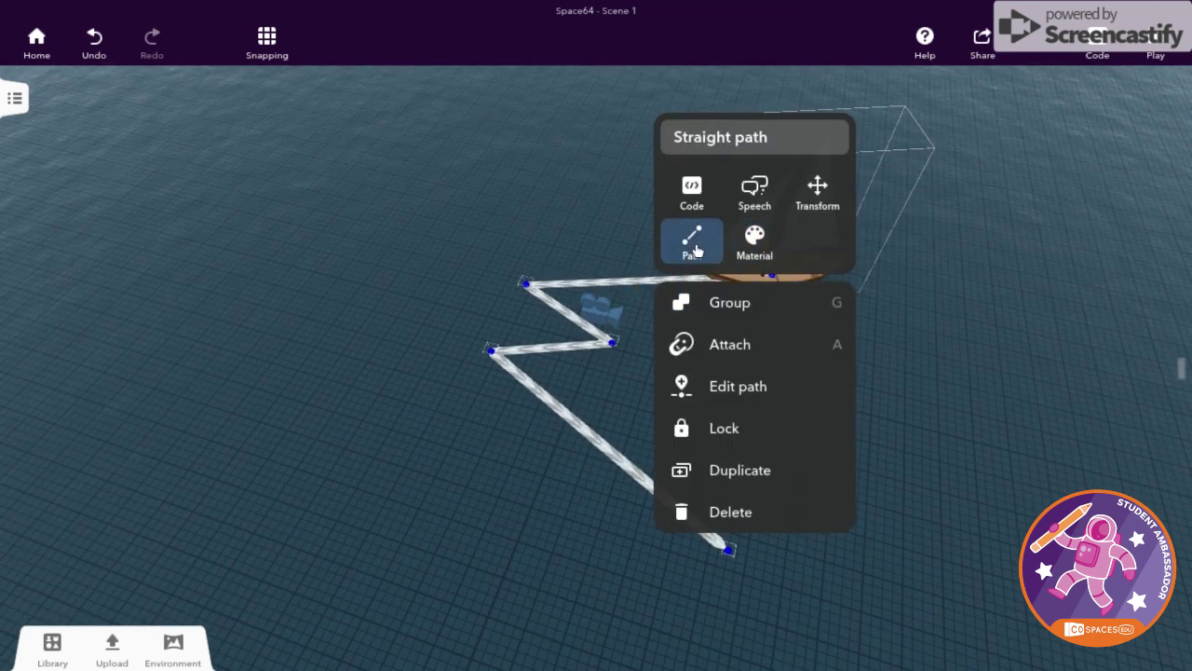
click(696, 249)
click(909, 285)
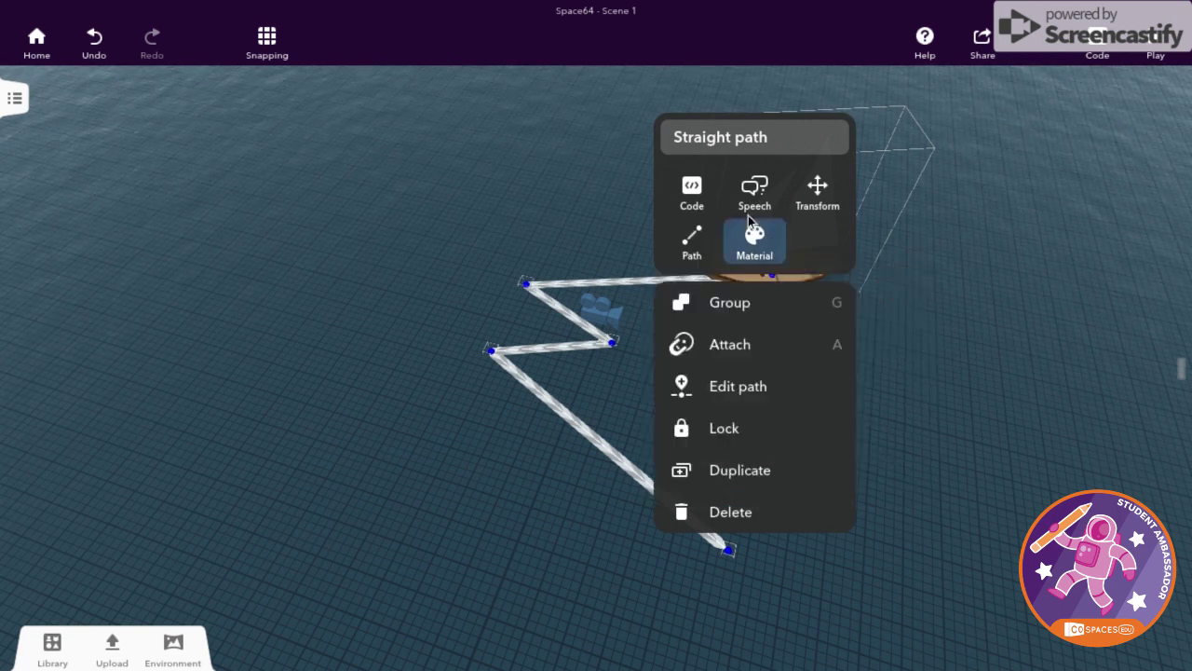
click(708, 203)
click(994, 351)
scroll(1015, 308, down, 2)
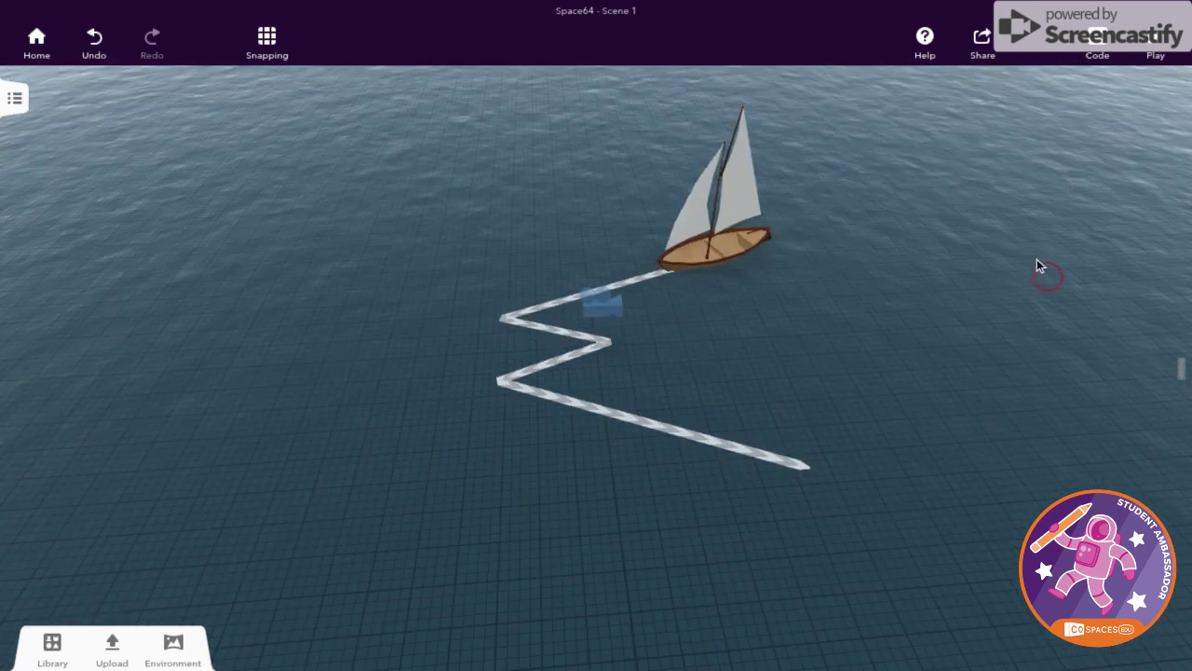
Code a forever loop under When Play clicked: move Sailboat on Straight path in 8 seconds.
click(1098, 46)
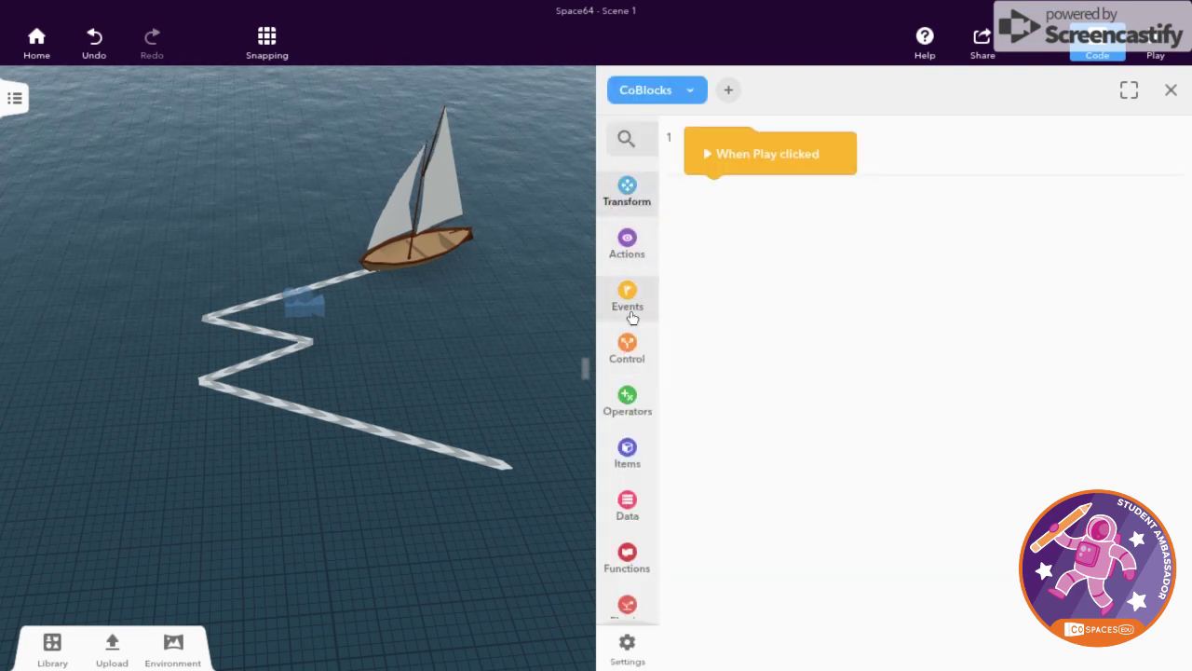
click(633, 354)
drag(705, 244, 894, 209)
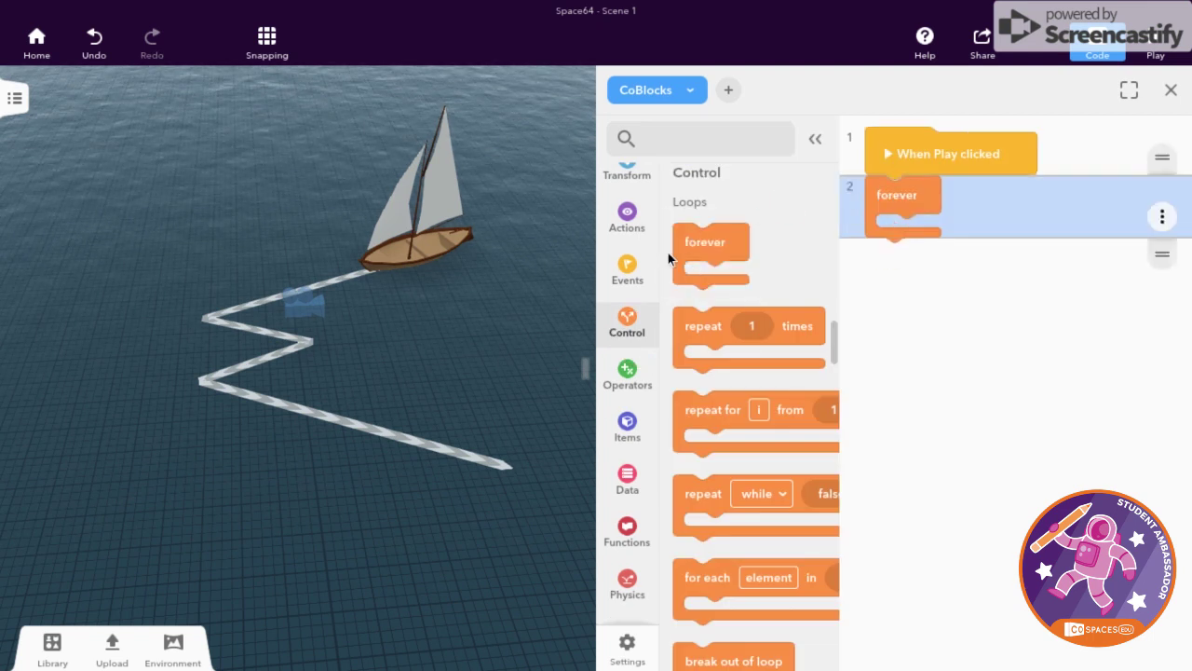
click(631, 183)
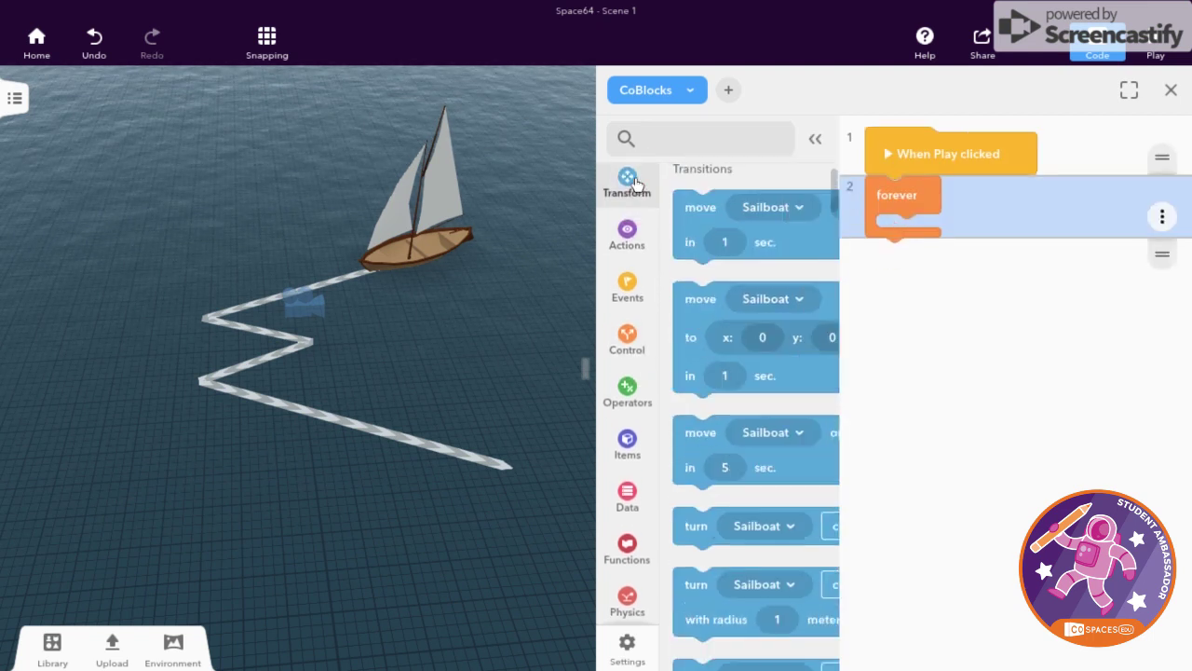
drag(703, 465, 945, 235)
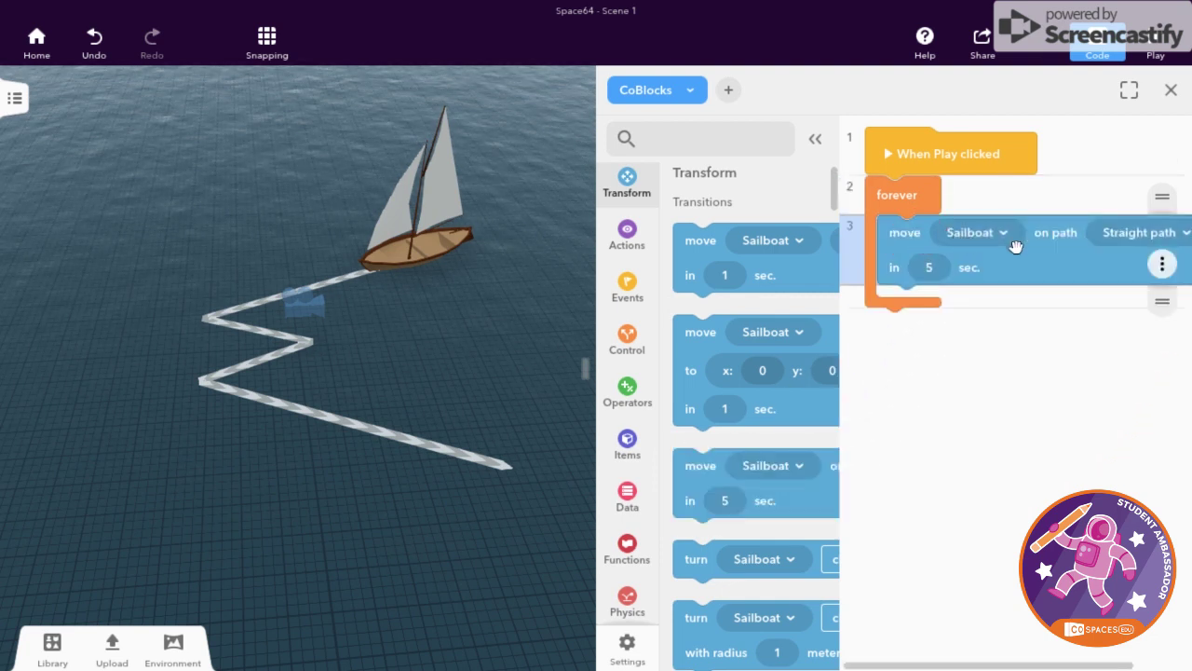
click(1111, 235)
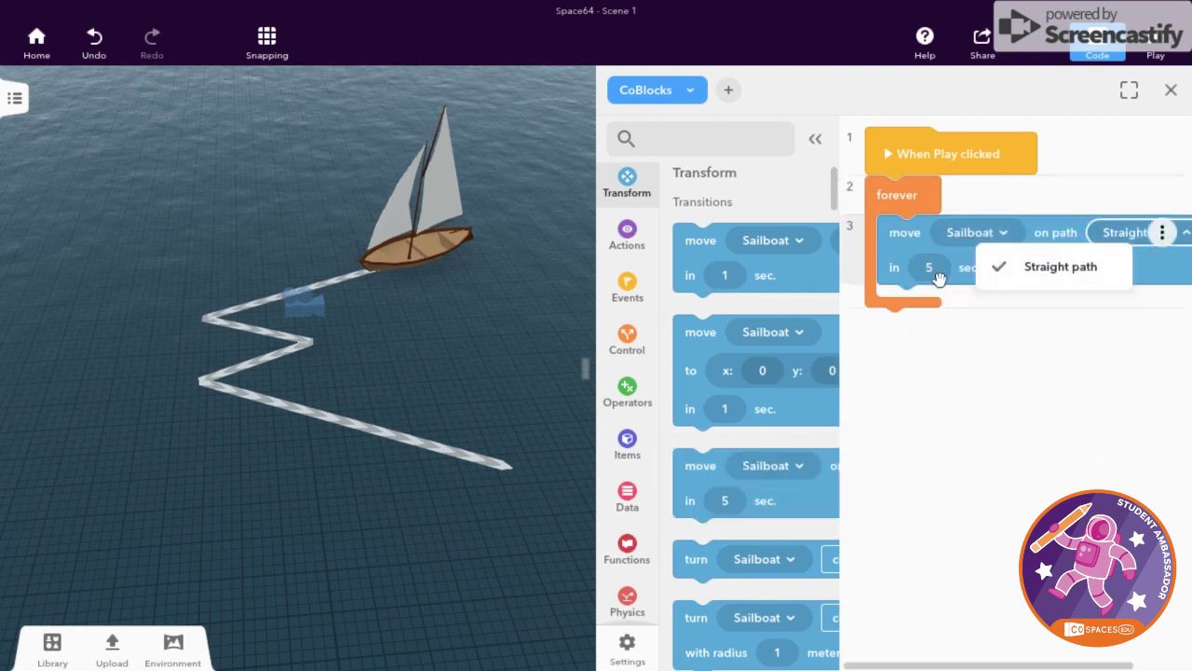
click(929, 267)
text(8)
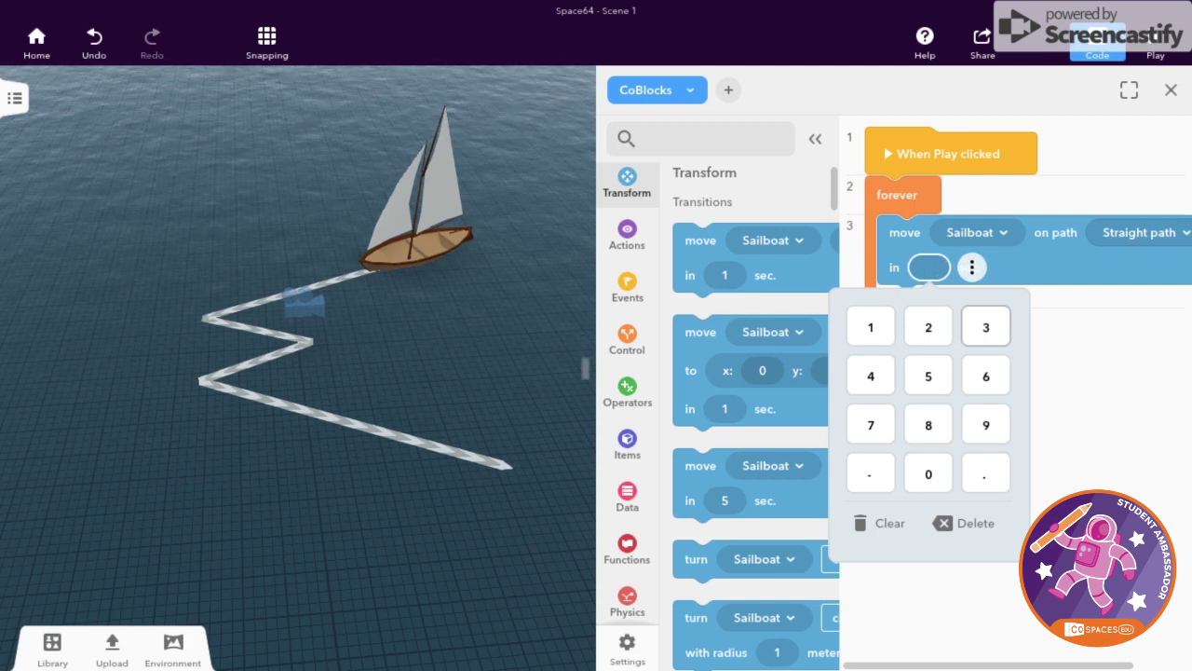
click(1067, 384)
Play the scene and swing the view around the sailboat sailing the zigzag path.
click(1154, 63)
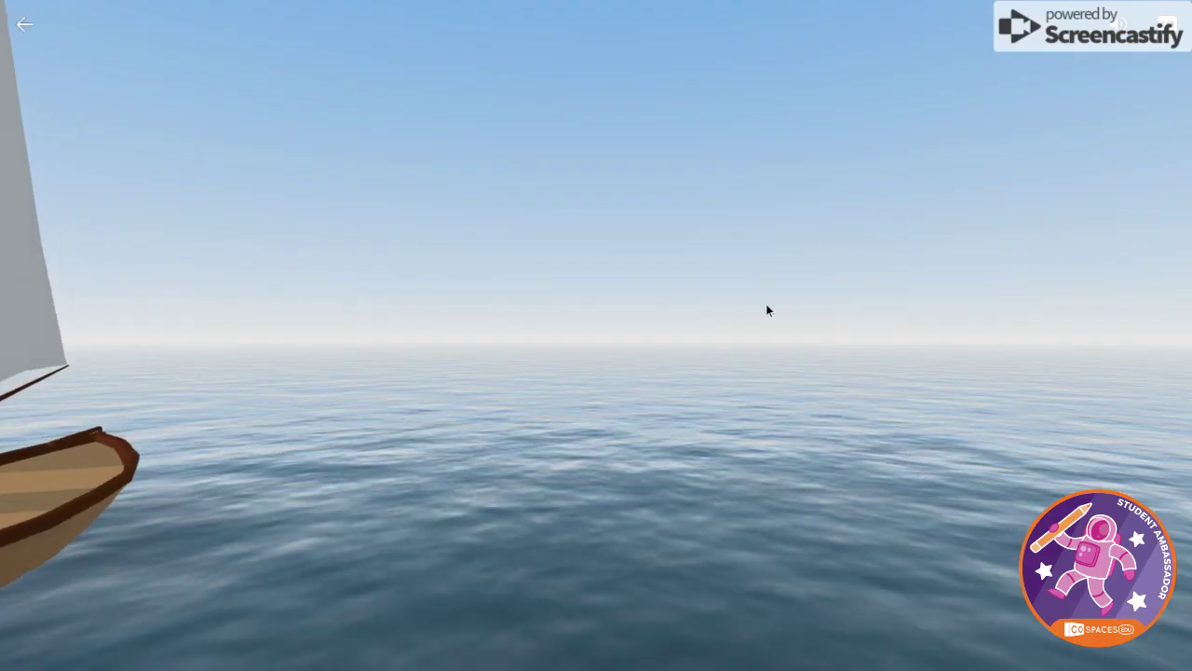
click(509, 399)
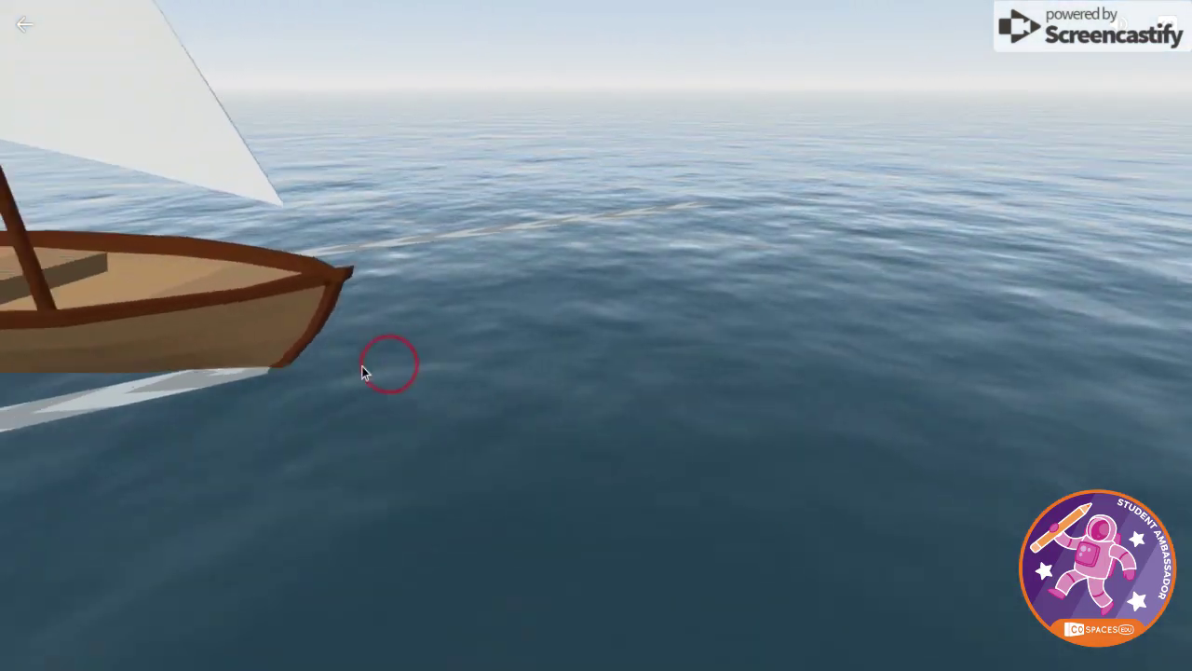
drag(361, 366, 184, 327)
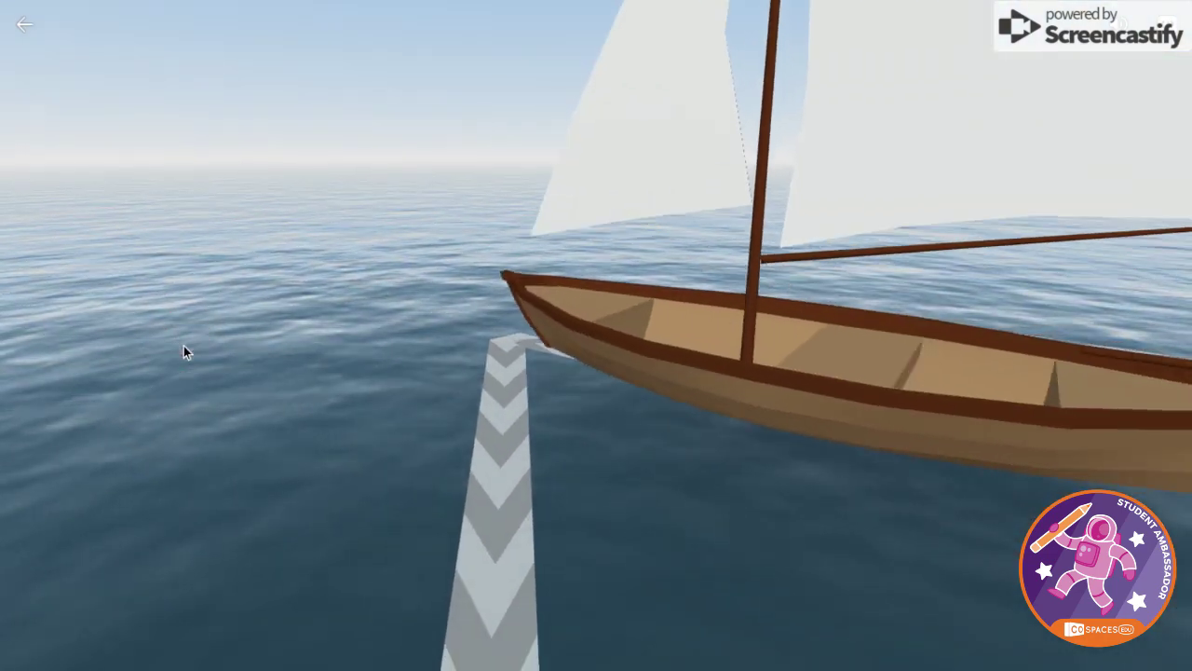